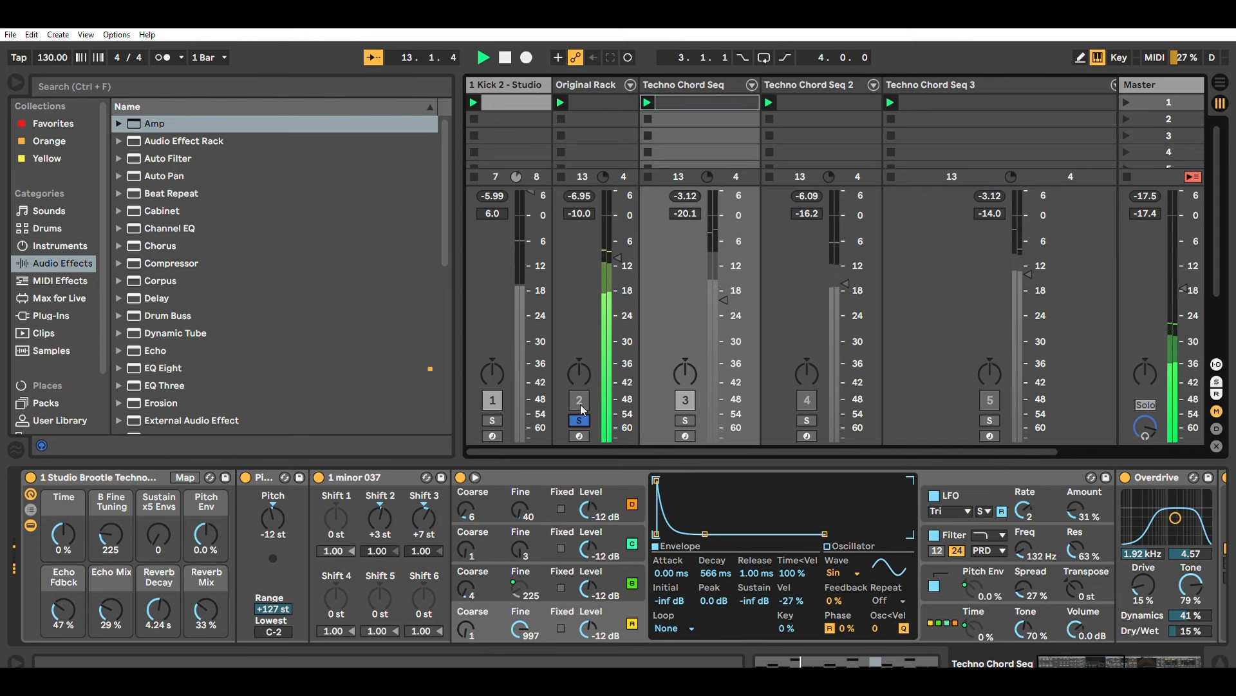
Solo Techno Chord Seq, Techno Chord Seq 2 and Techno Chord Seq 3 one after another, returning to Techno Chord Seq, to compare their sounds
left_click(685, 420)
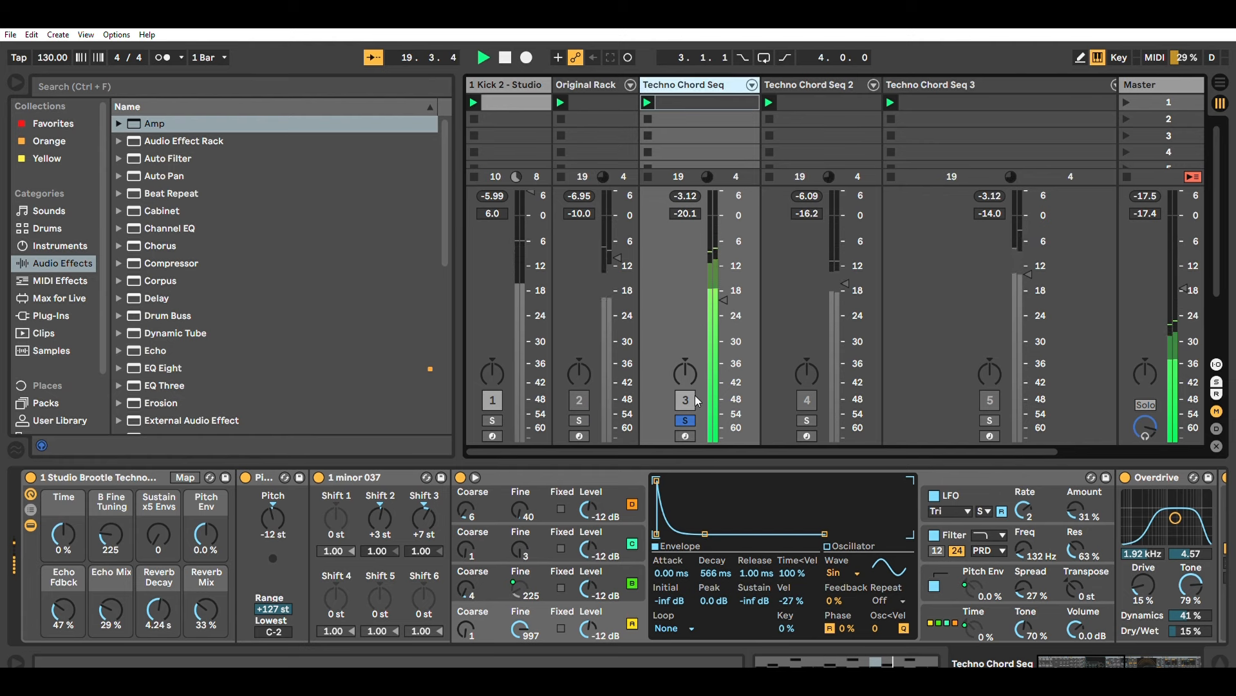
left_click(813, 420)
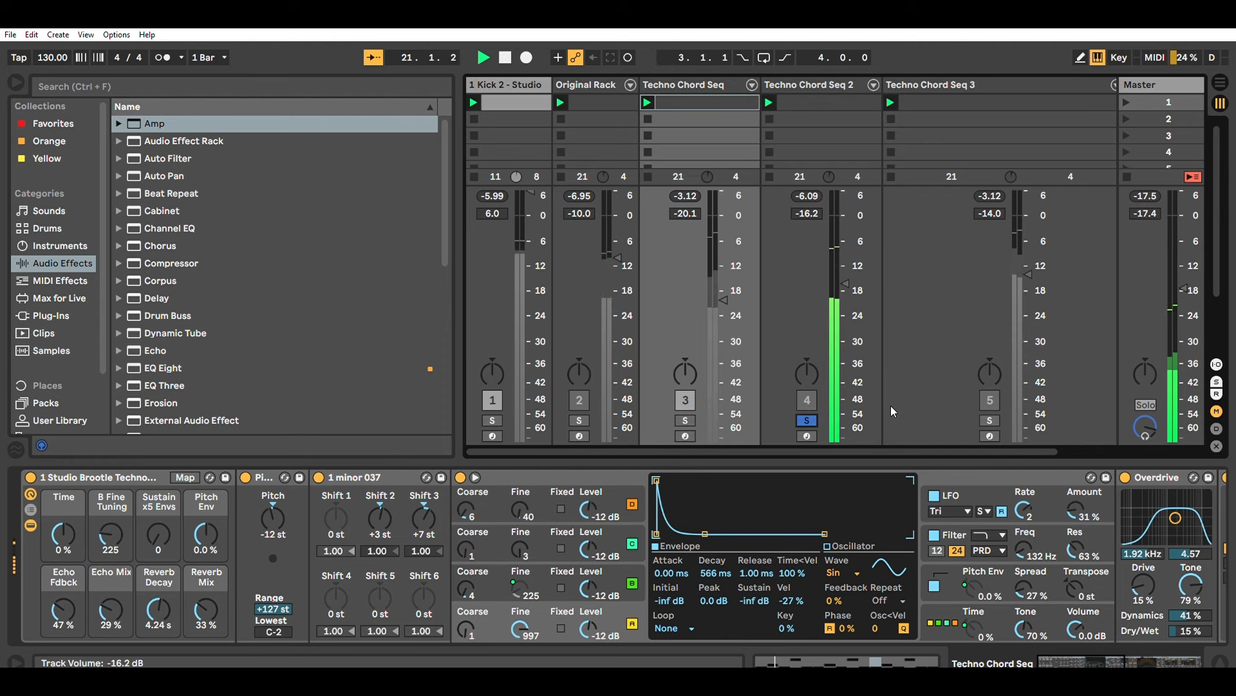
left_click(991, 419)
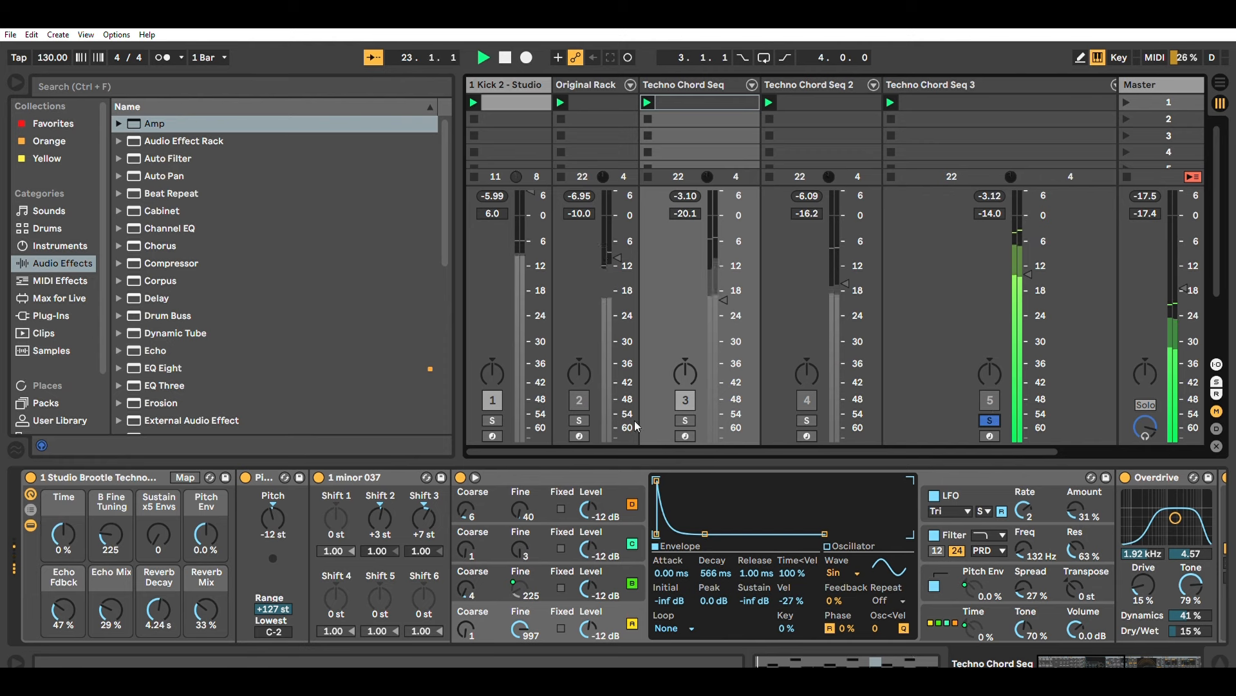
left_click(685, 420)
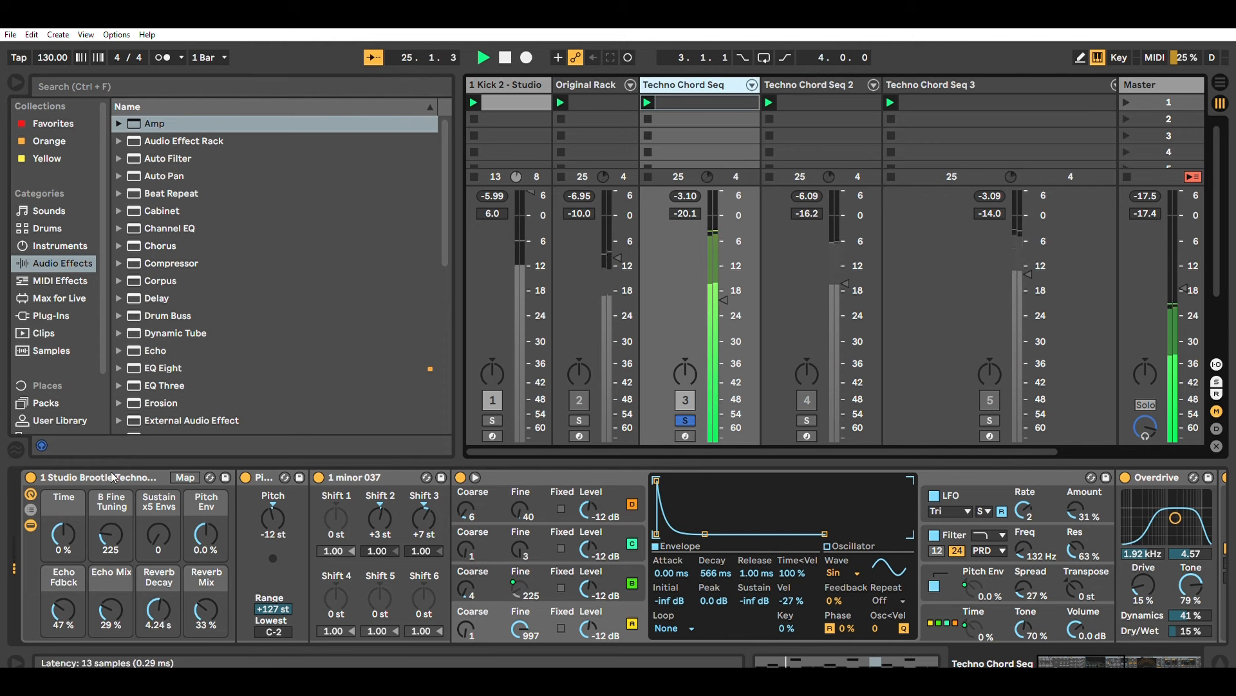
Look through the Techno Chord Seq device chain, from the minor chord device through the effects to Reverb and back
left_click(374, 476)
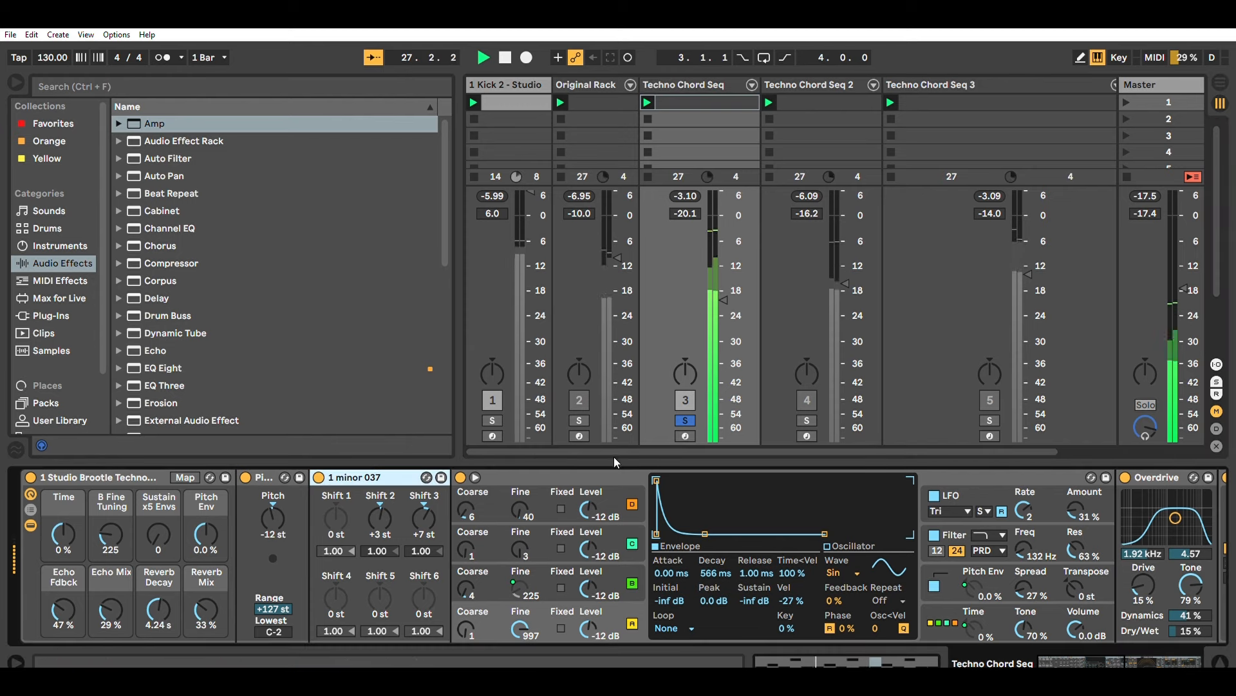
left_click_drag(1091, 659, 1139, 654)
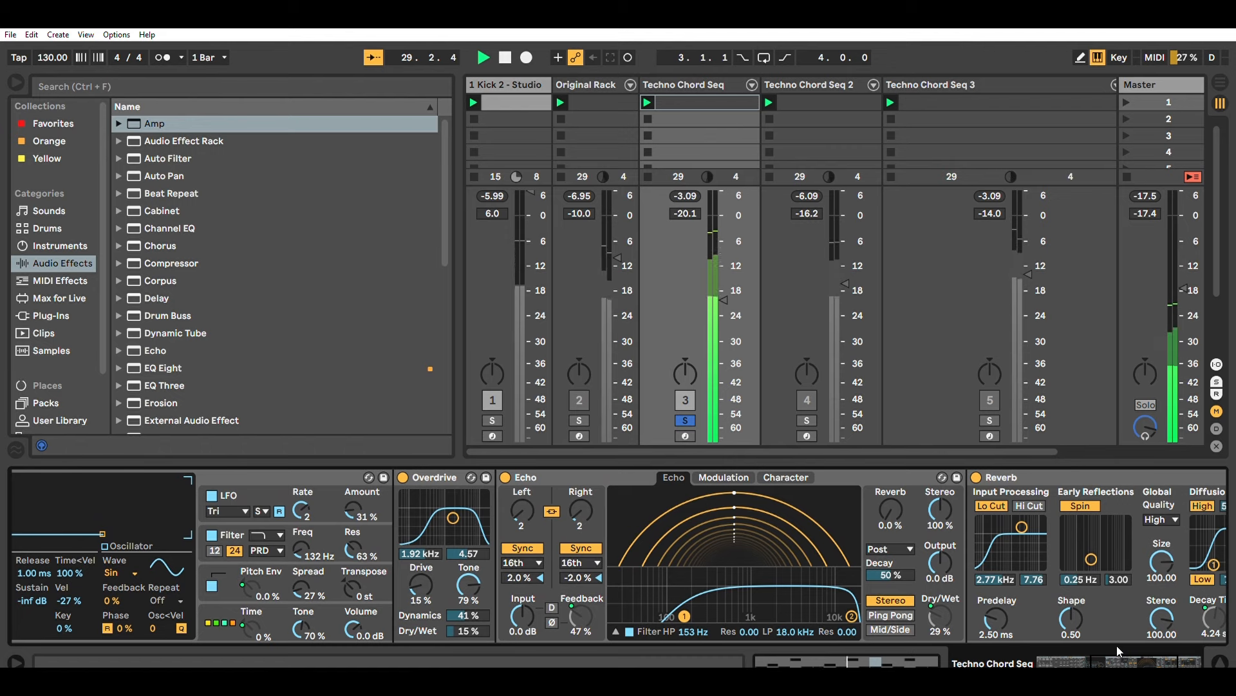
left_click_drag(1117, 645, 999, 647)
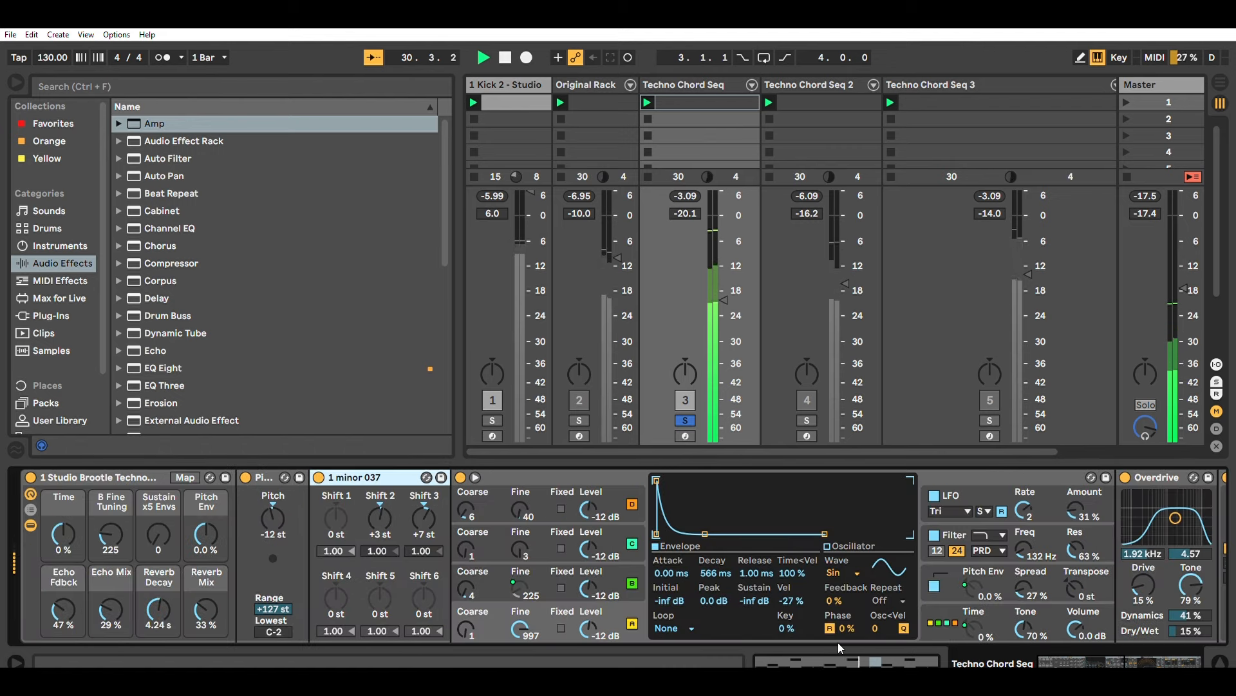
left_click(721, 85)
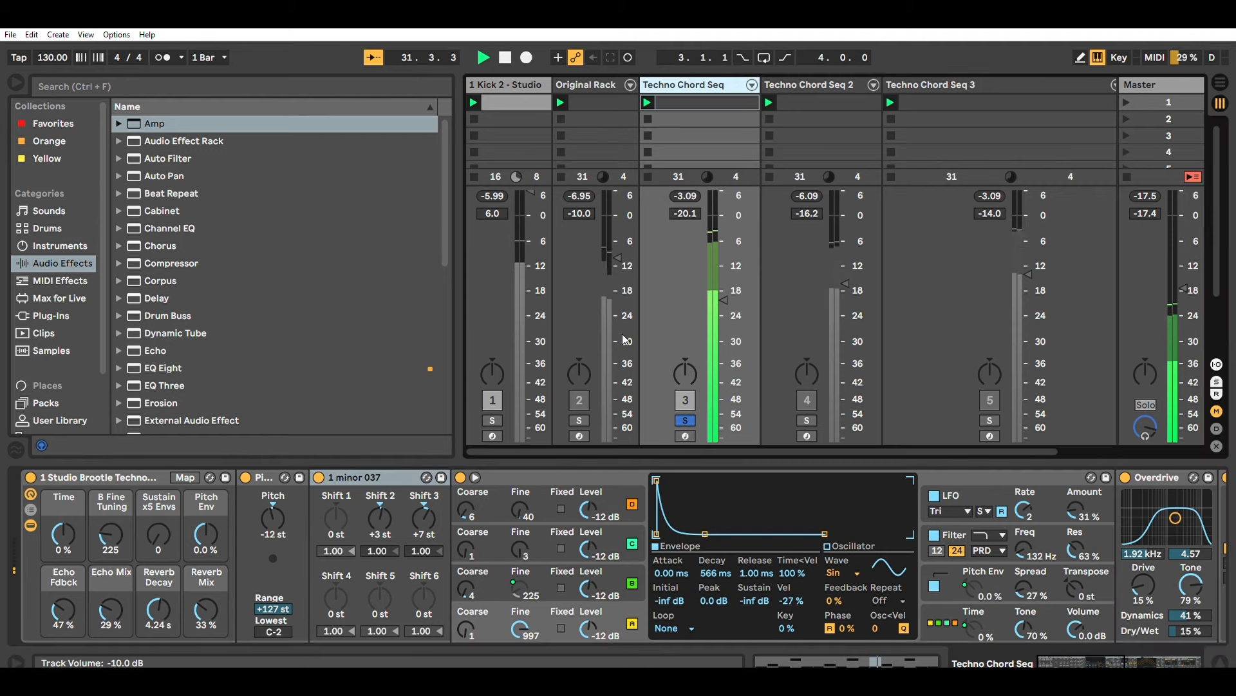
Unsolo Techno Chord Seq to hear it with the kick, and try the rack's Time macro between -81% and 100% before resetting it to 0%
left_click(687, 417)
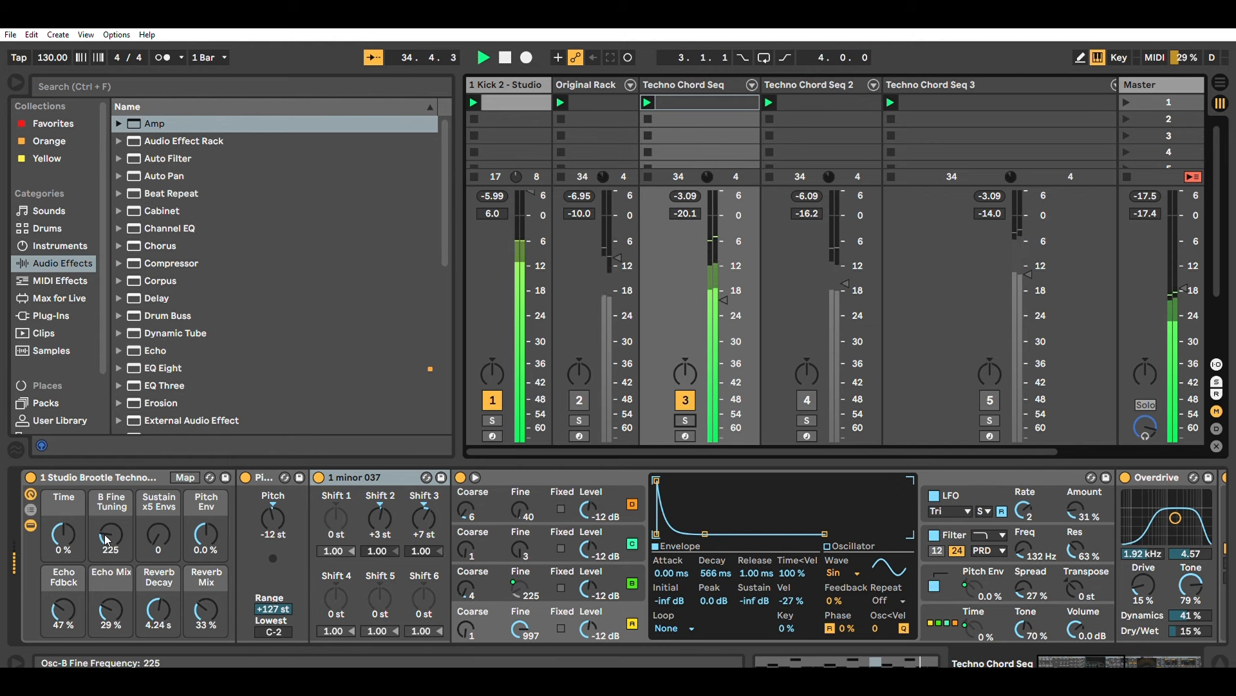
left_click(64, 533)
left_click_drag(63, 533, 64, 583)
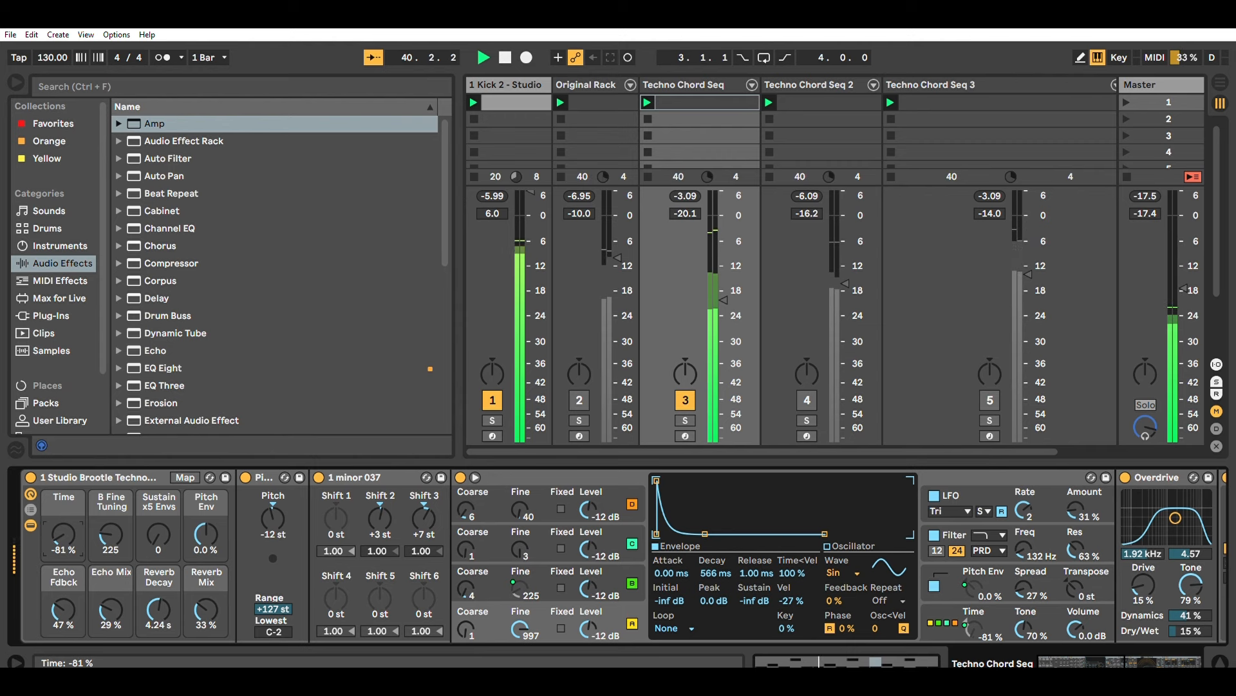
left_click_drag(64, 533, 64, 476)
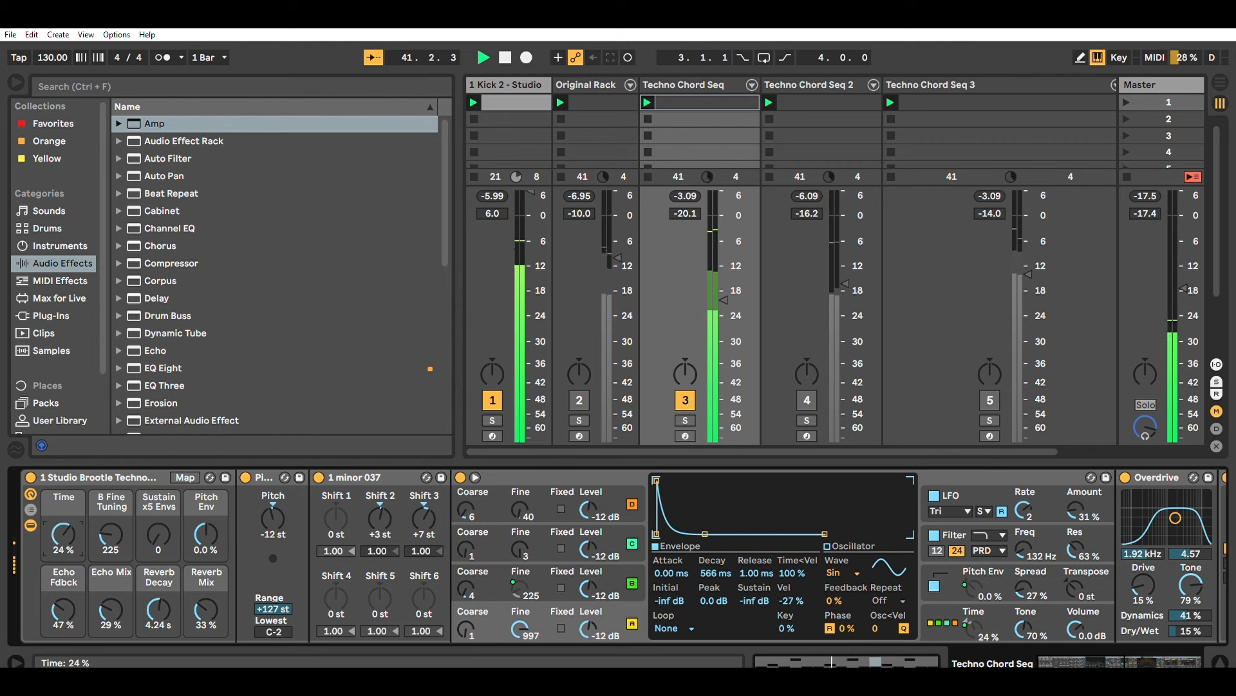
left_click_drag(64, 533, 64, 510)
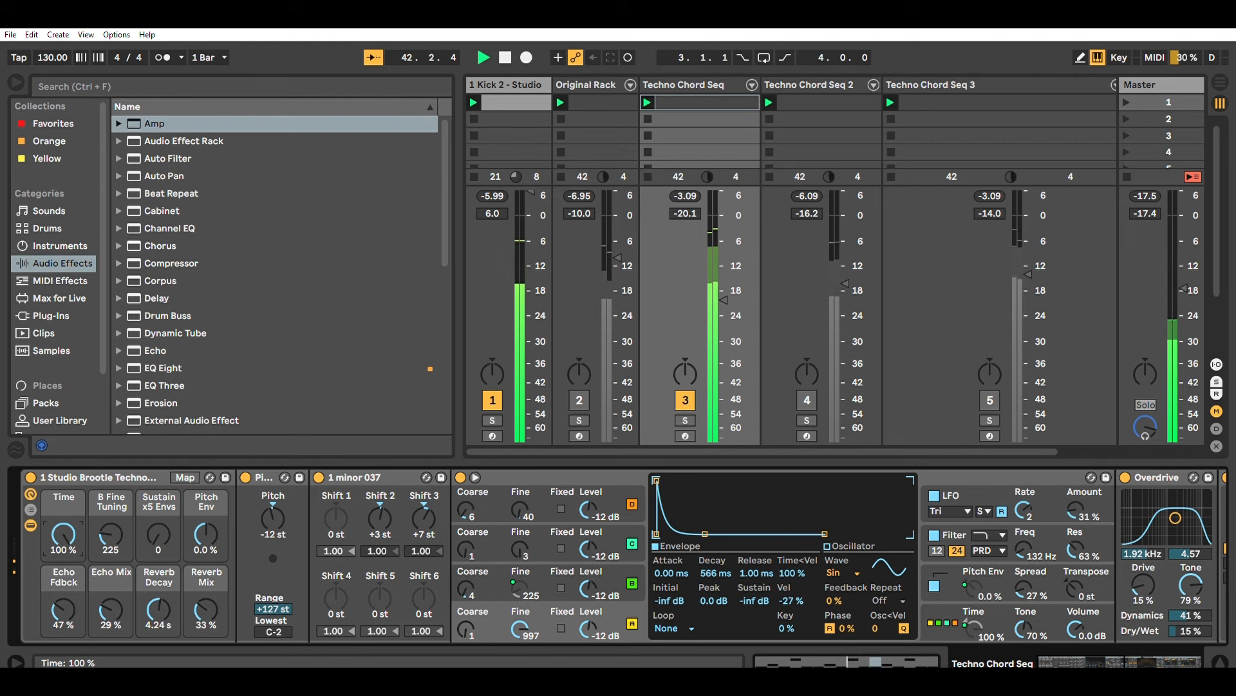
double_click(65, 528)
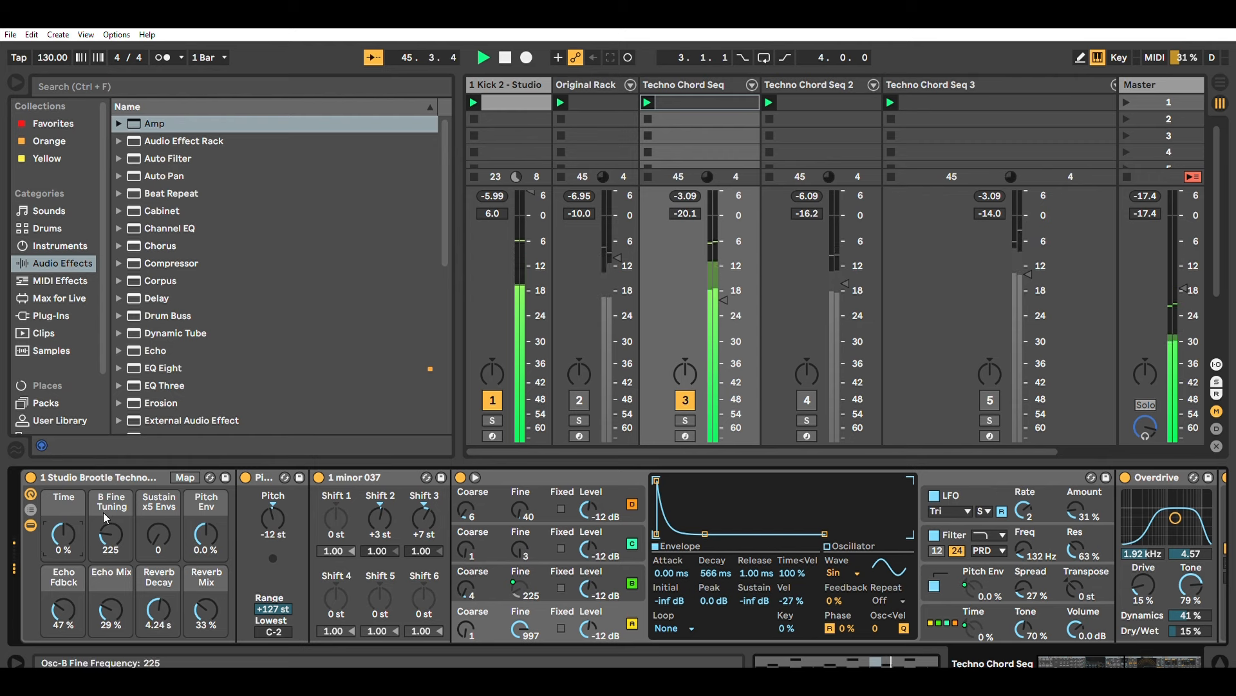
Set the rack's B Fine Tuning macro to 362 and Time to 0%, undoing a trial change to Sustain
left_click_drag(63, 533, 111, 515)
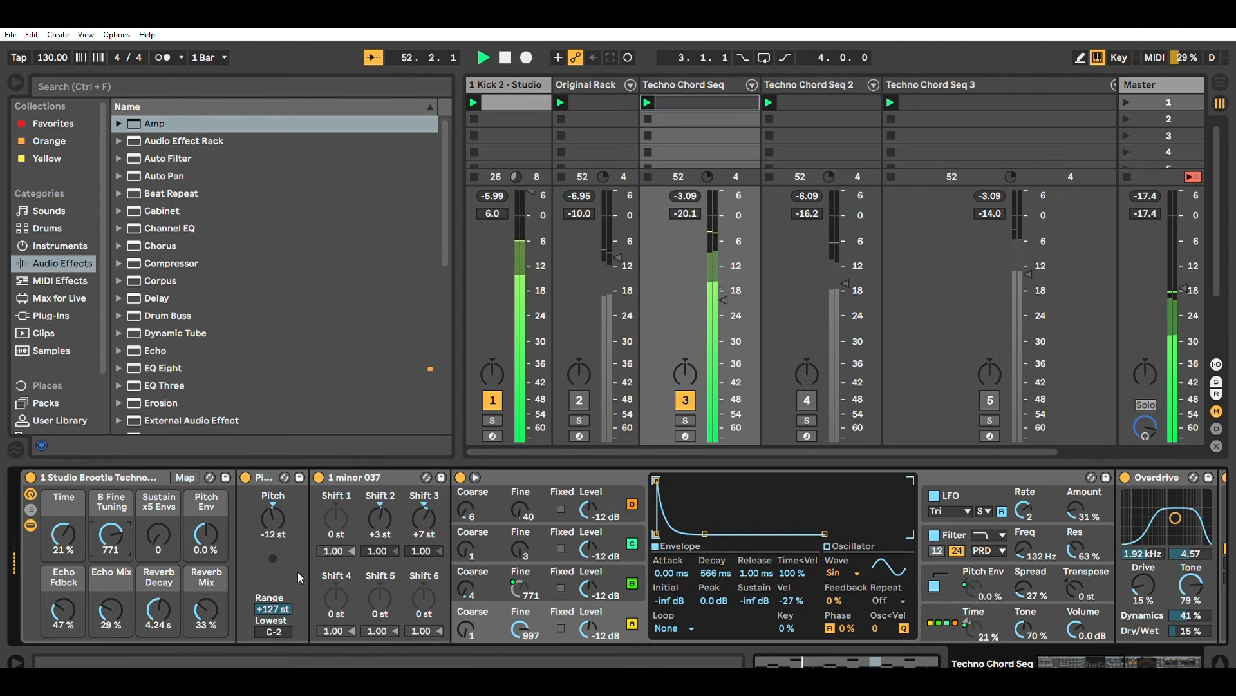
left_click_drag(111, 534, 149, 508)
left_click_drag(58, 539, 58, 551)
left_click_drag(152, 534, 124, 573)
key("ctrl+z")
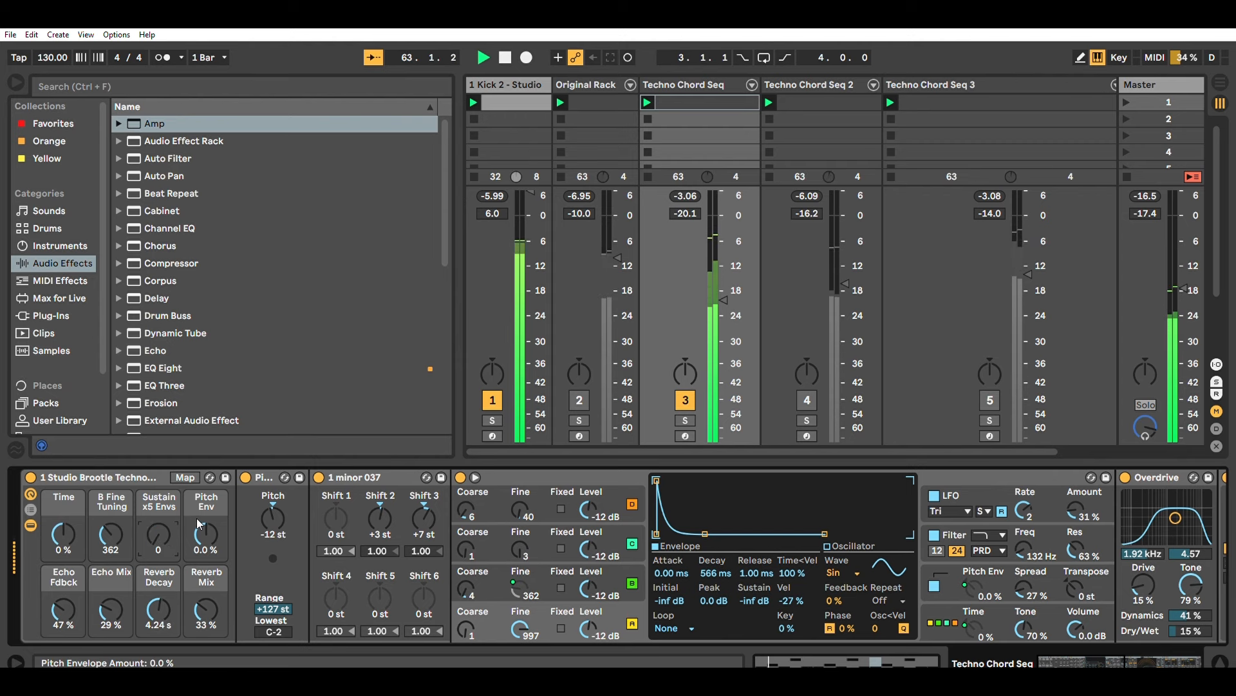
Set the rack macros Pitch Env to -28%, Echo Fdbck to 51%, Echo Mix to 21% and Reverb Decay to 60.0 s
left_click_drag(197, 520, 197, 528)
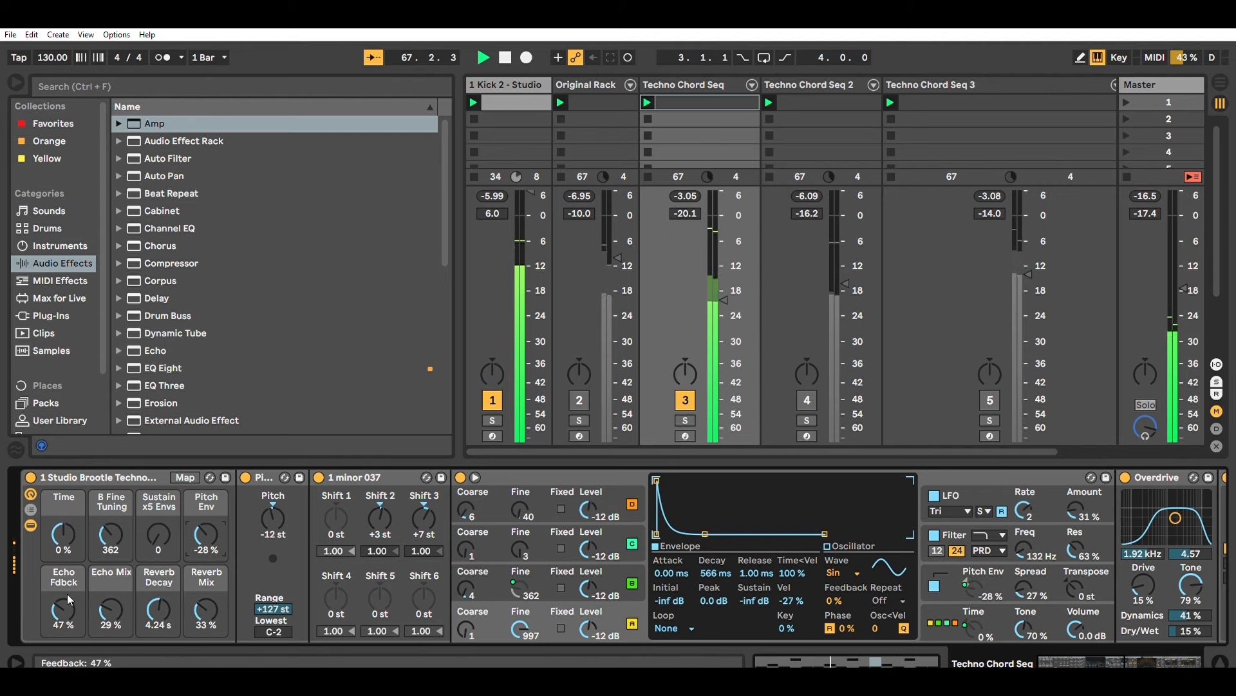
left_click_drag(63, 609, 63, 656)
left_click_drag(116, 600, 158, 574)
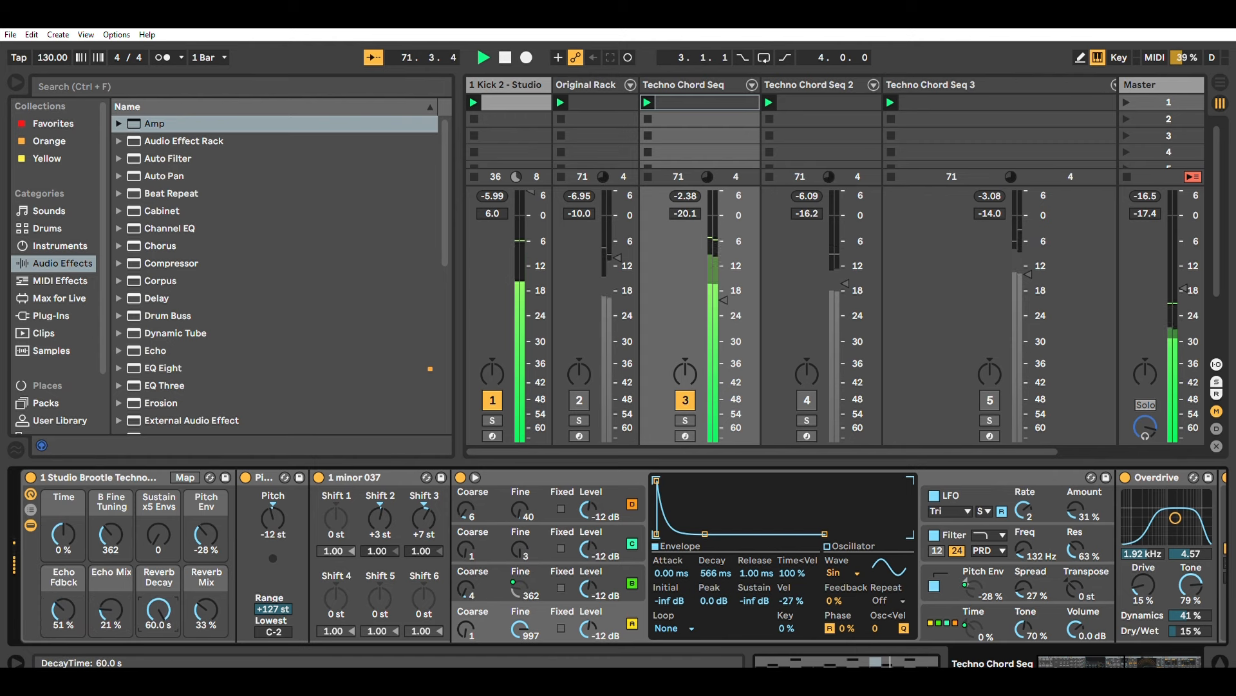
Adjust the rack's Reverb Mix to 39%, Echo Fdbck to 38% and Reverb Decay to 1.58 s
left_click(206, 606)
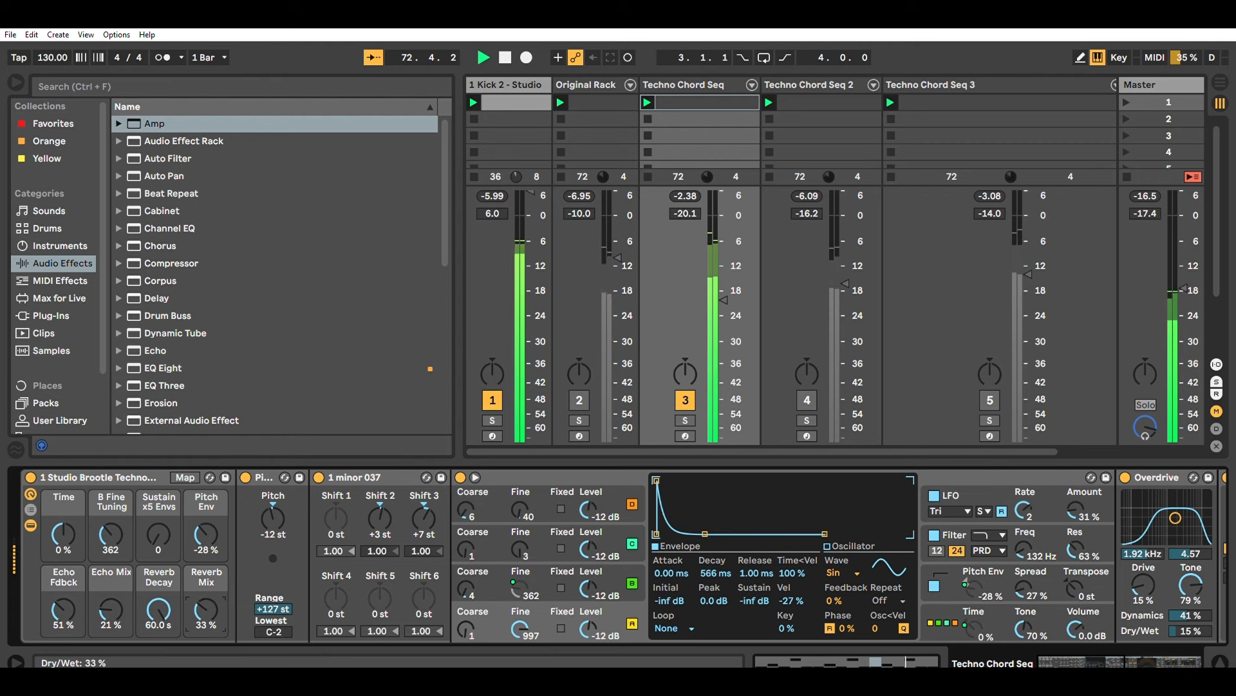
left_click_drag(206, 606, 206, 604)
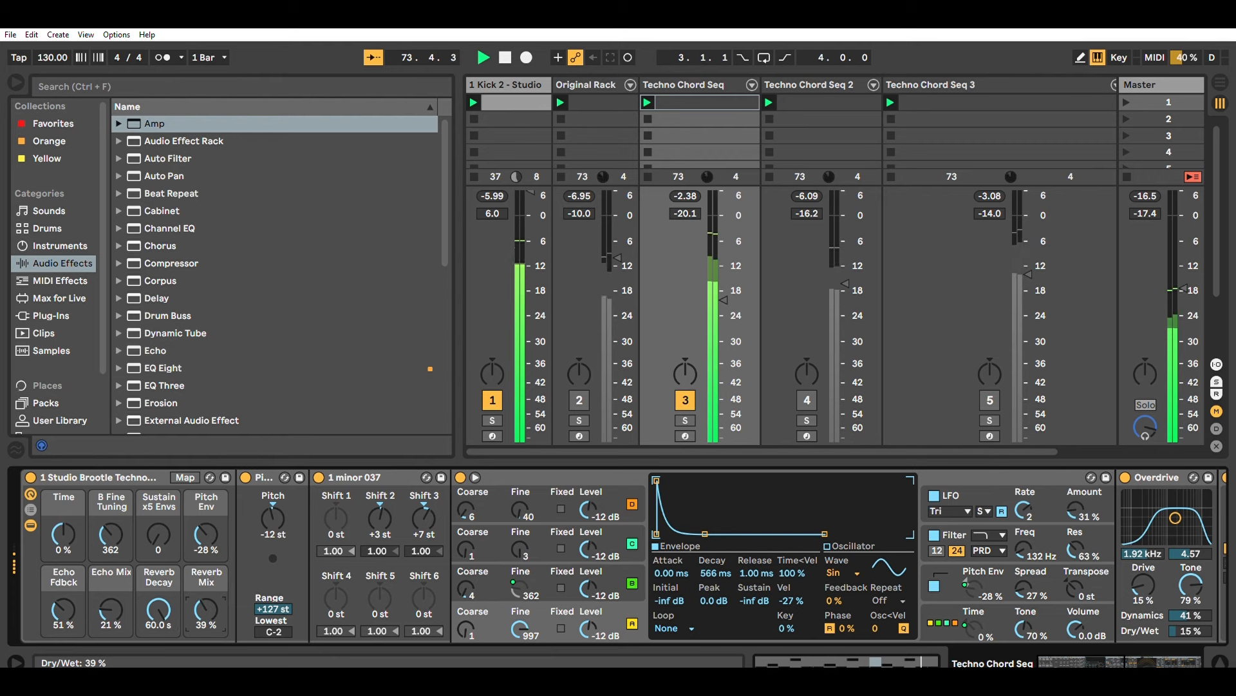
mouse_move(63, 609)
left_mouse_down()
mouse_move(63, 567)
mouse_move(63, 616)
left_mouse_up()
left_click_drag(159, 609, 159, 652)
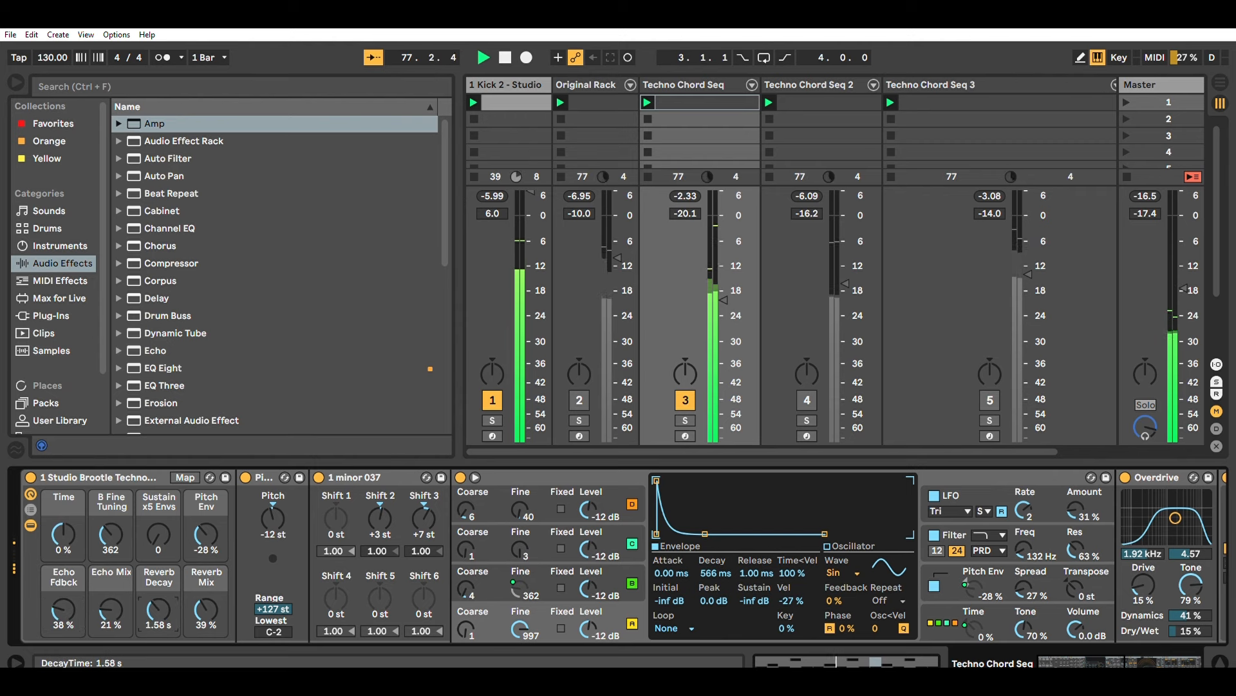
Select the FM synth in the Techno Chord Seq chain and view its oscillator B settings
left_click(557, 477)
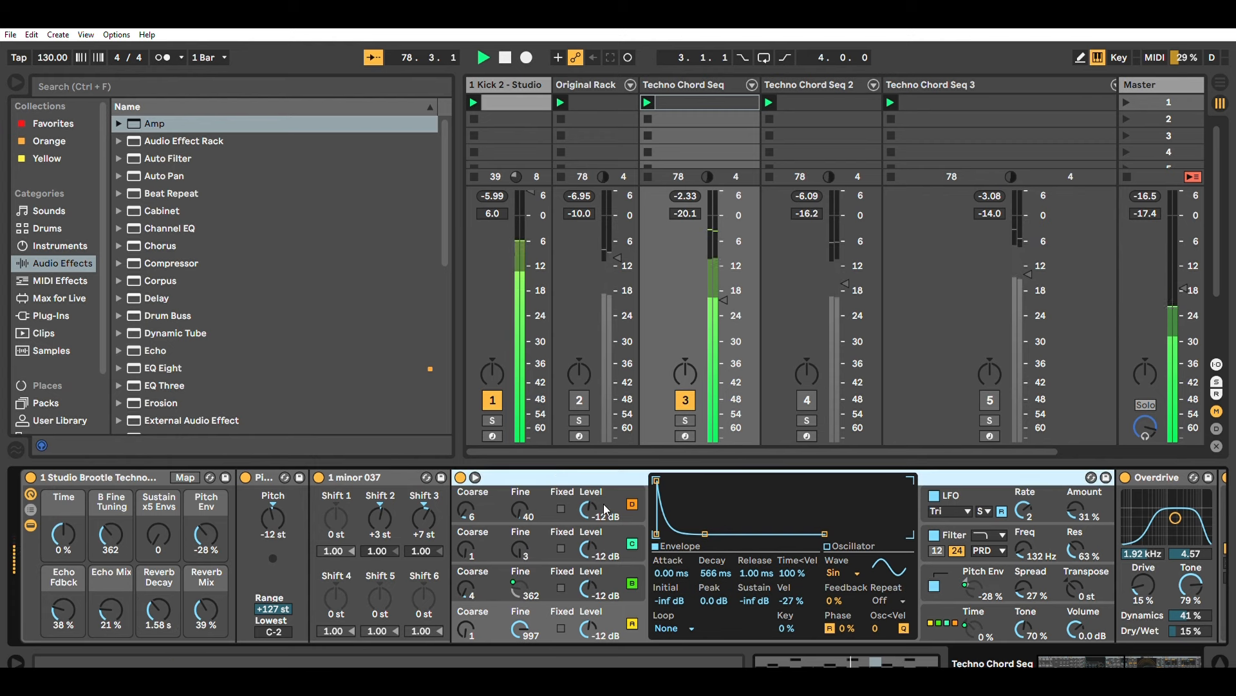
left_click(616, 567)
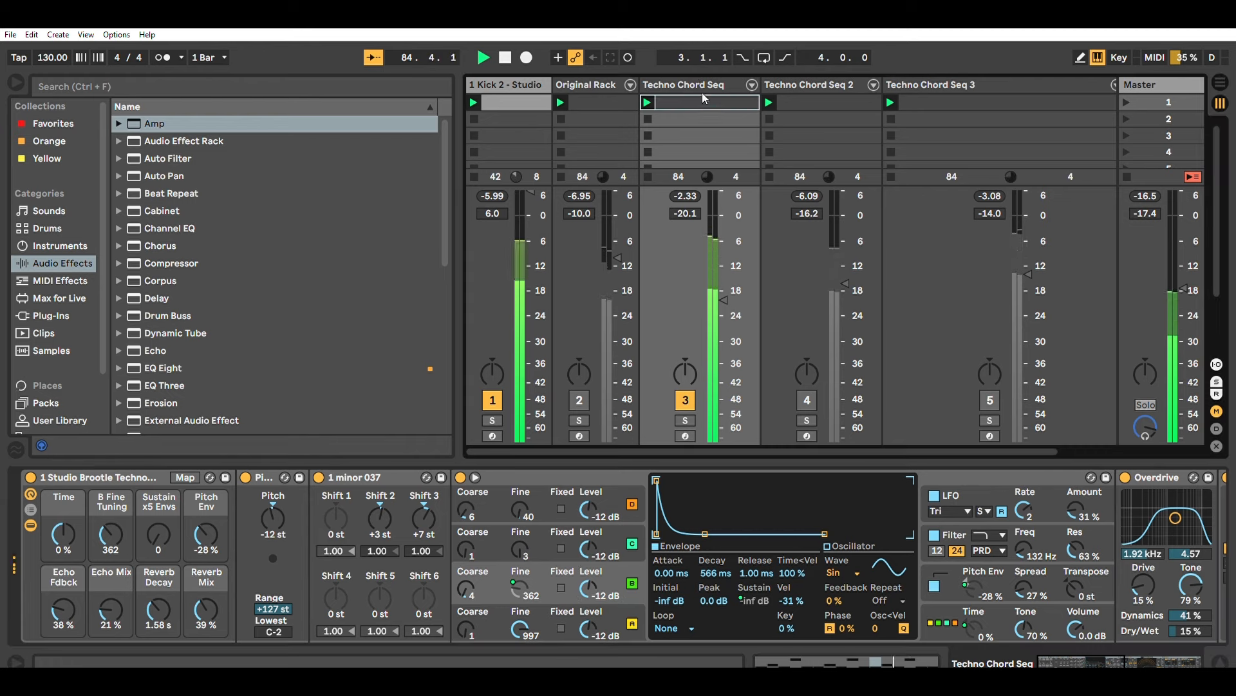
Lower the velocity of the first D#3 note in the Techno Chord Seq clip to about 55
left_click(860, 657)
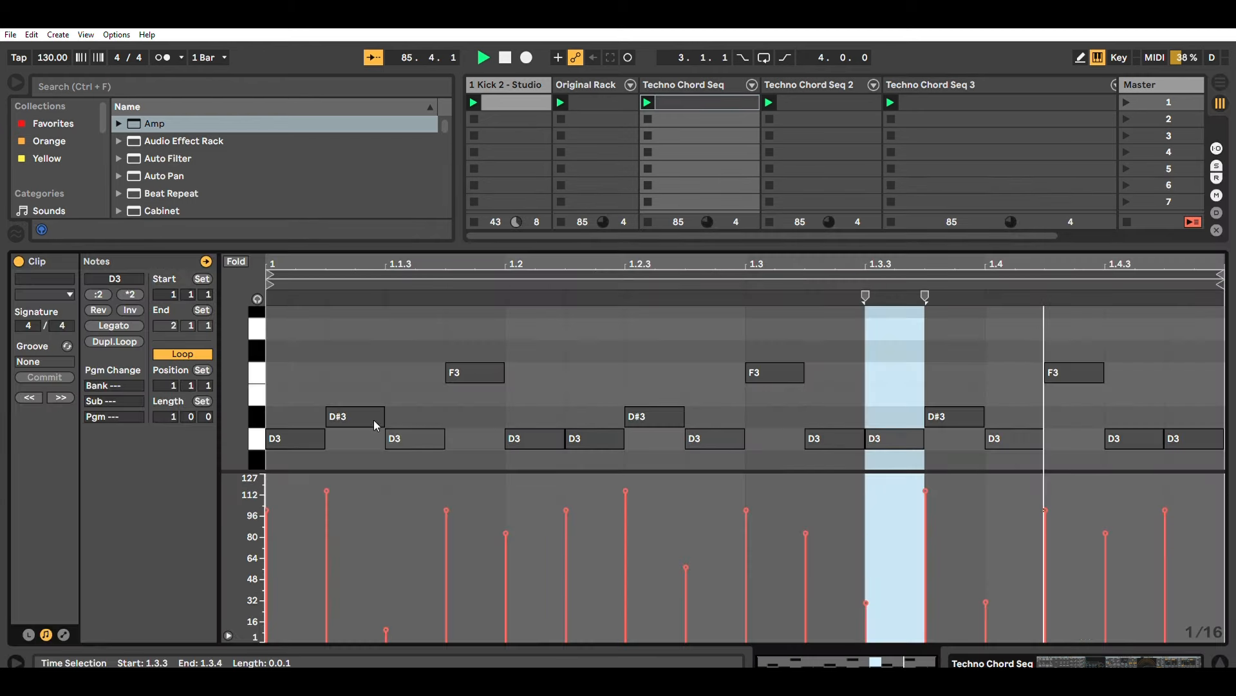
left_click(781, 433)
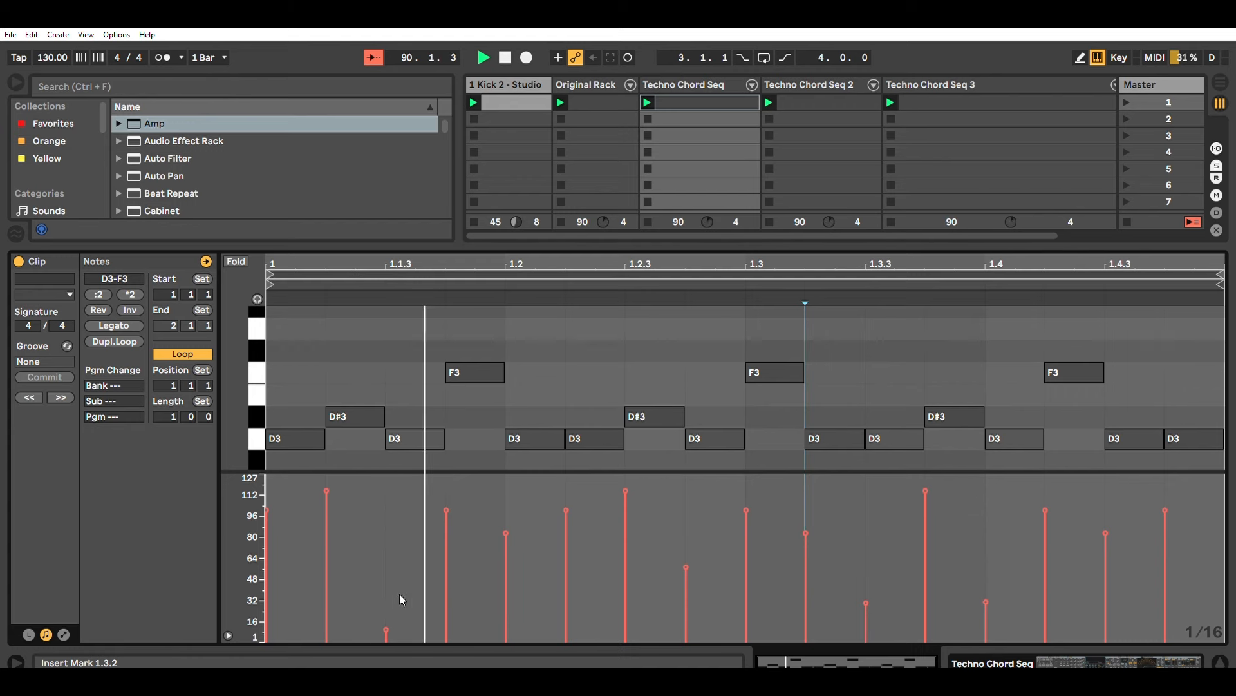
left_click(351, 416)
mouse_move(326, 491)
left_mouse_down()
mouse_move(326, 604)
mouse_move(326, 476)
mouse_move(327, 632)
mouse_move(326, 568)
left_mouse_up()
Compare the Techno Chord Seq track's minor chord device with the single-note pattern in its clip
left_click(821, 80)
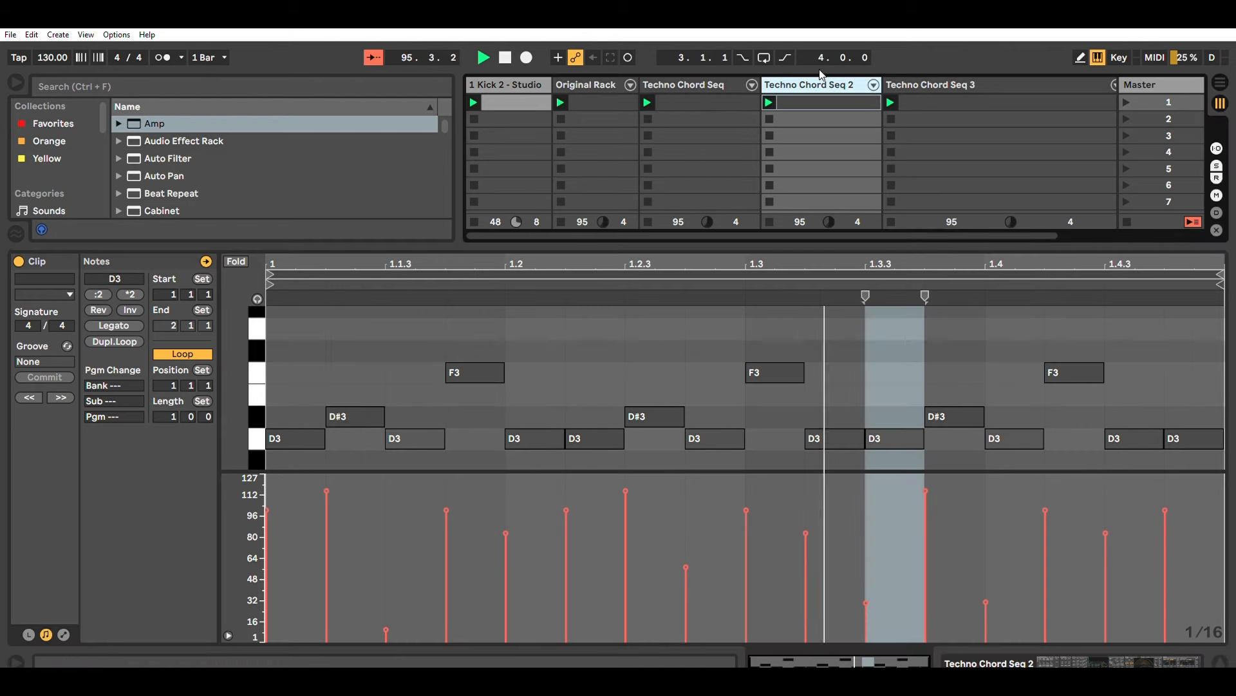
left_click(685, 81)
left_click(960, 659)
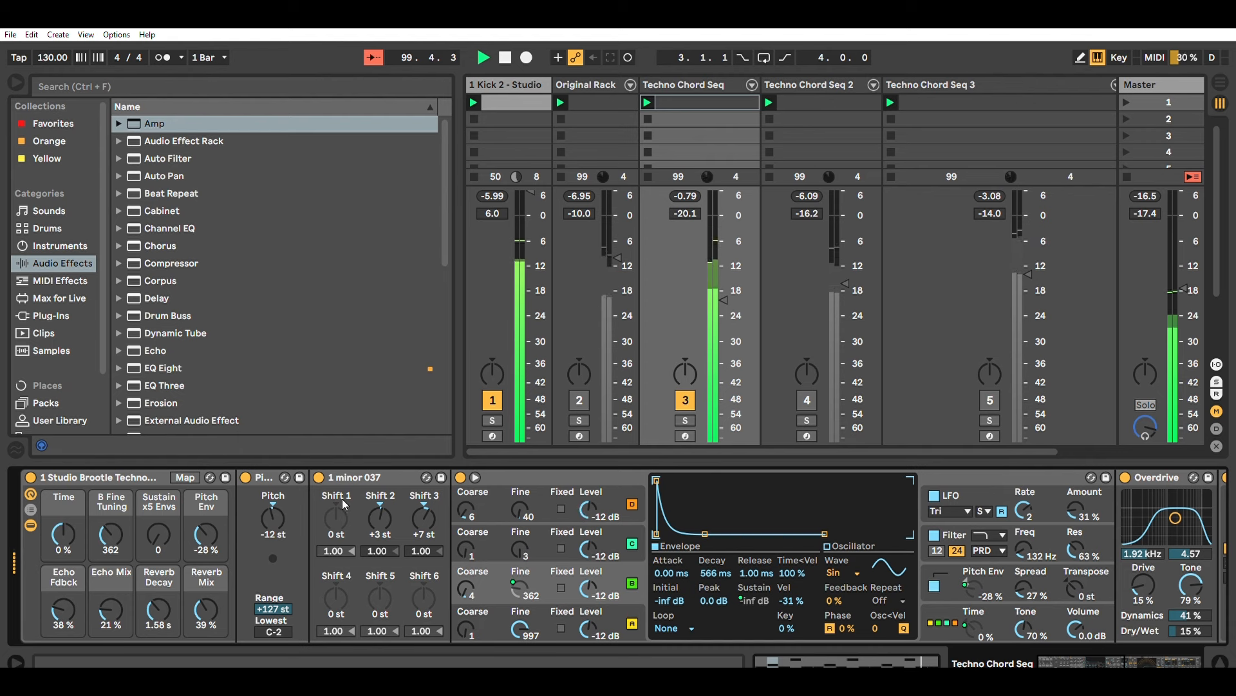
left_click(320, 472)
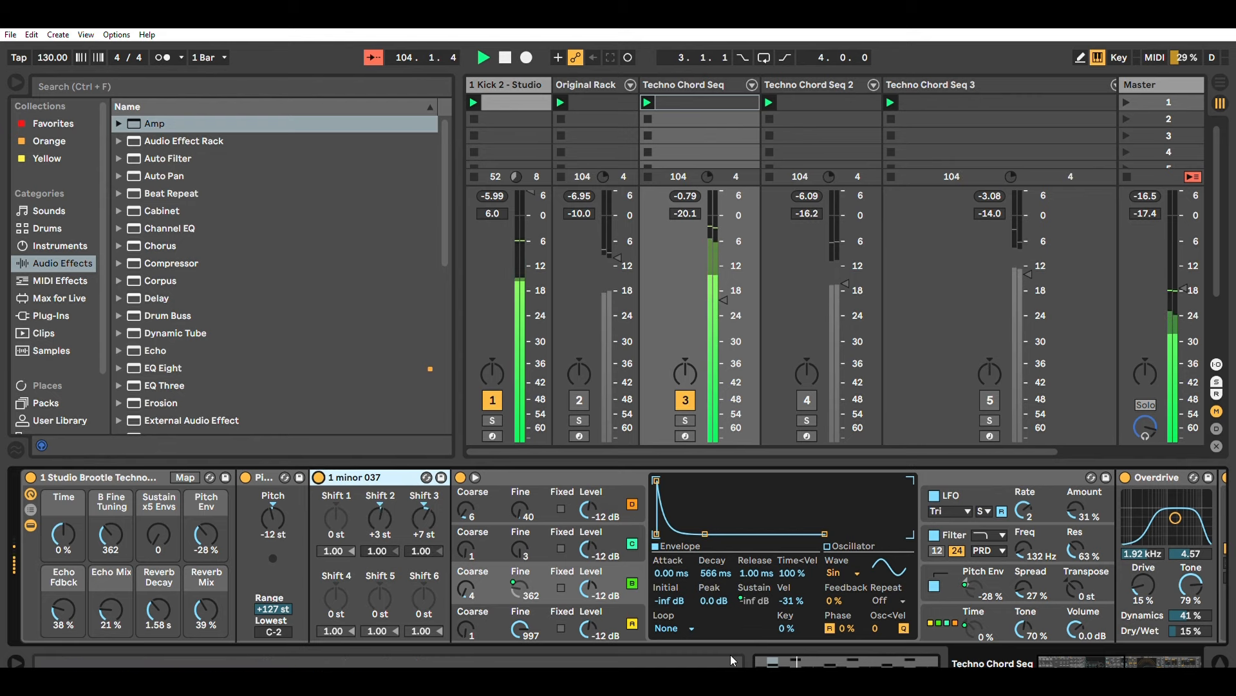
left_click(783, 660)
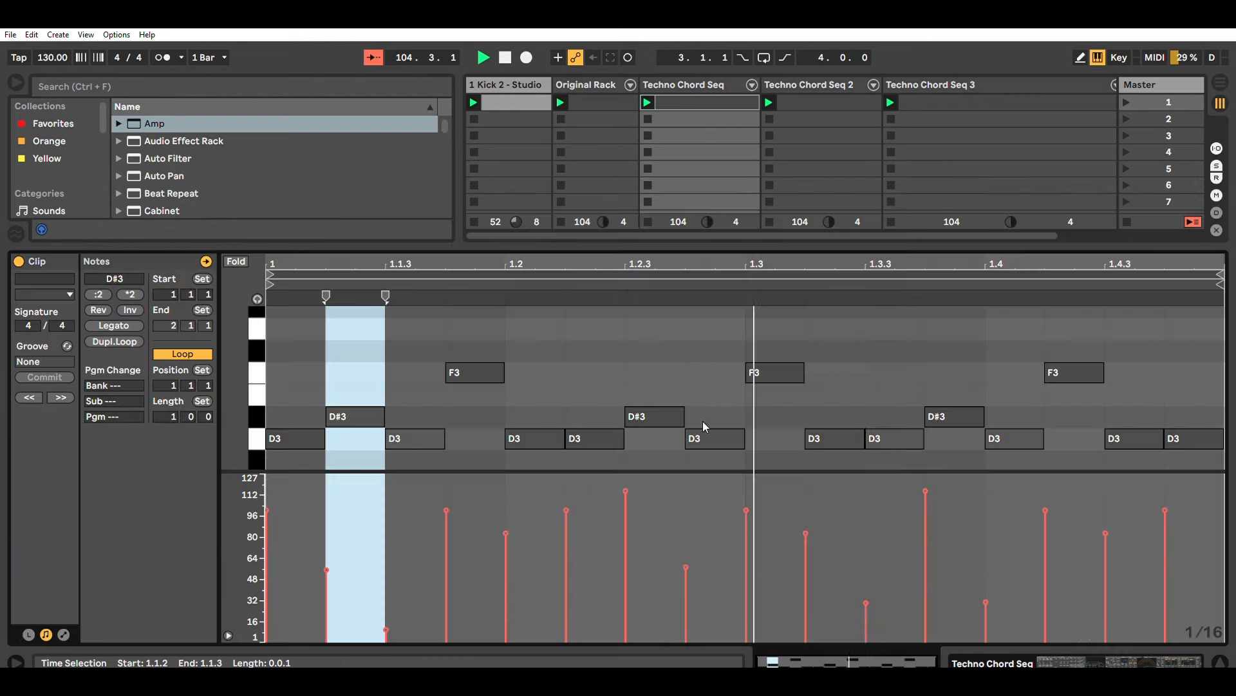
left_click(996, 648)
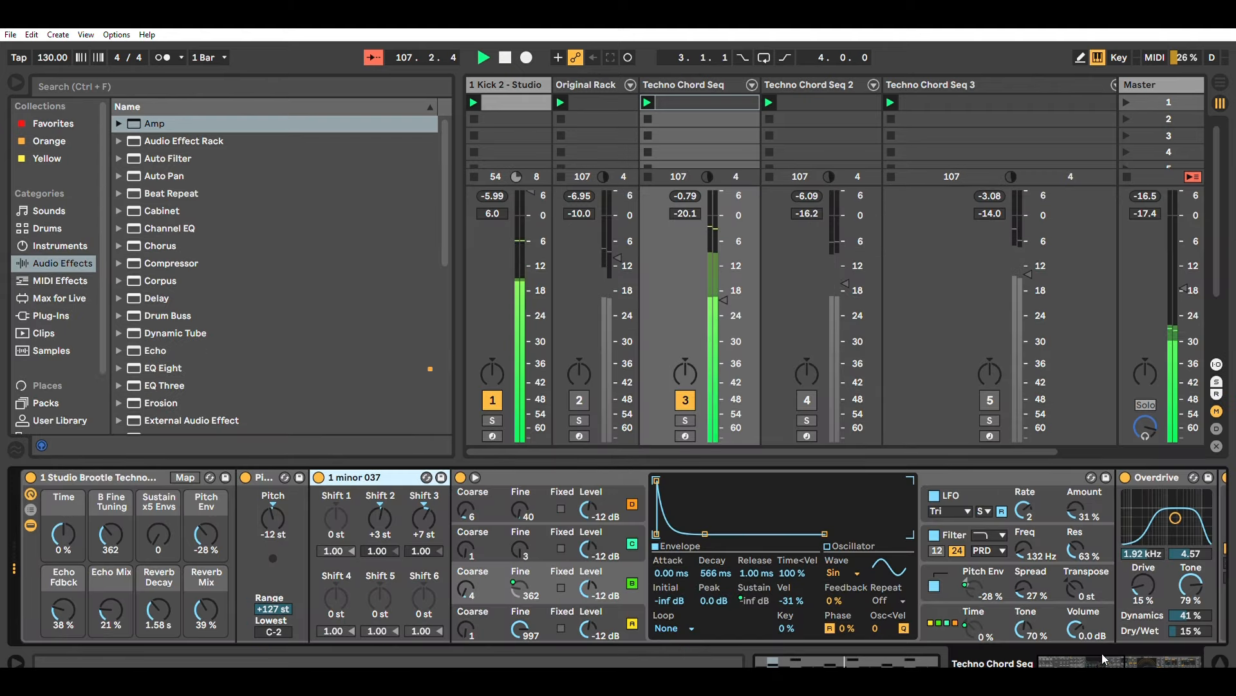
Examine the Overdrive, Echo and Reverb effects at the end of the Techno Chord Seq device chain
left_click_drag(1102, 653, 1144, 656)
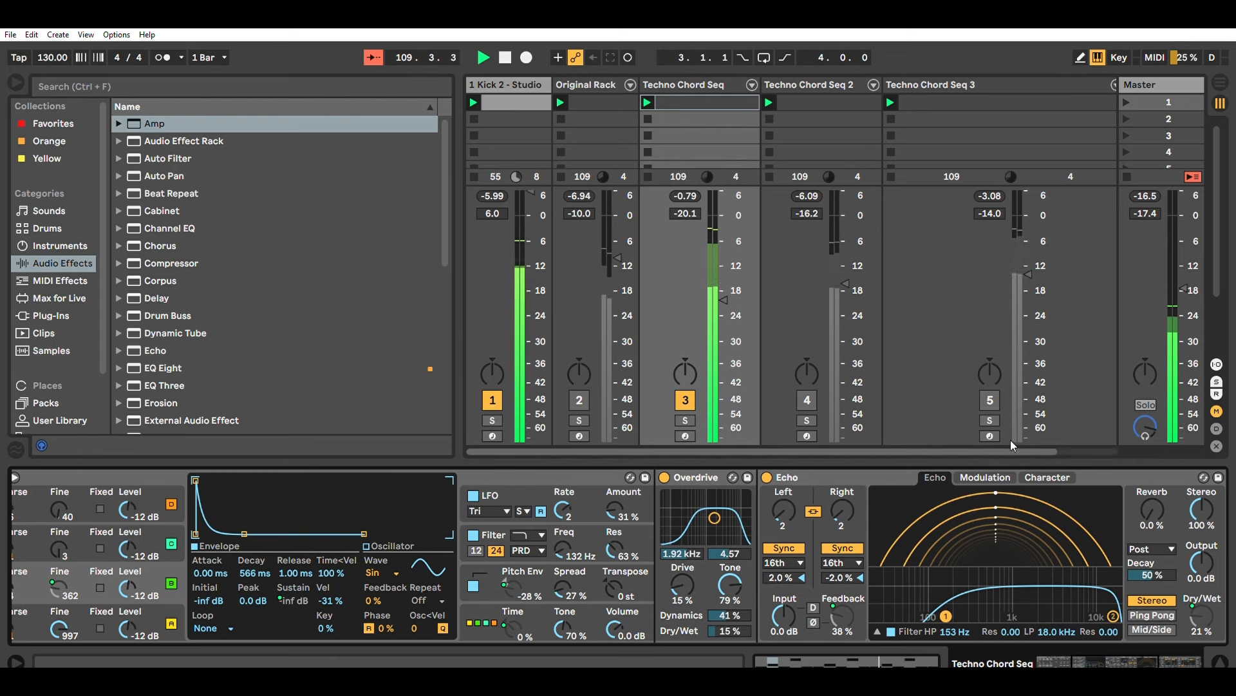
left_click(734, 472)
left_click(837, 477)
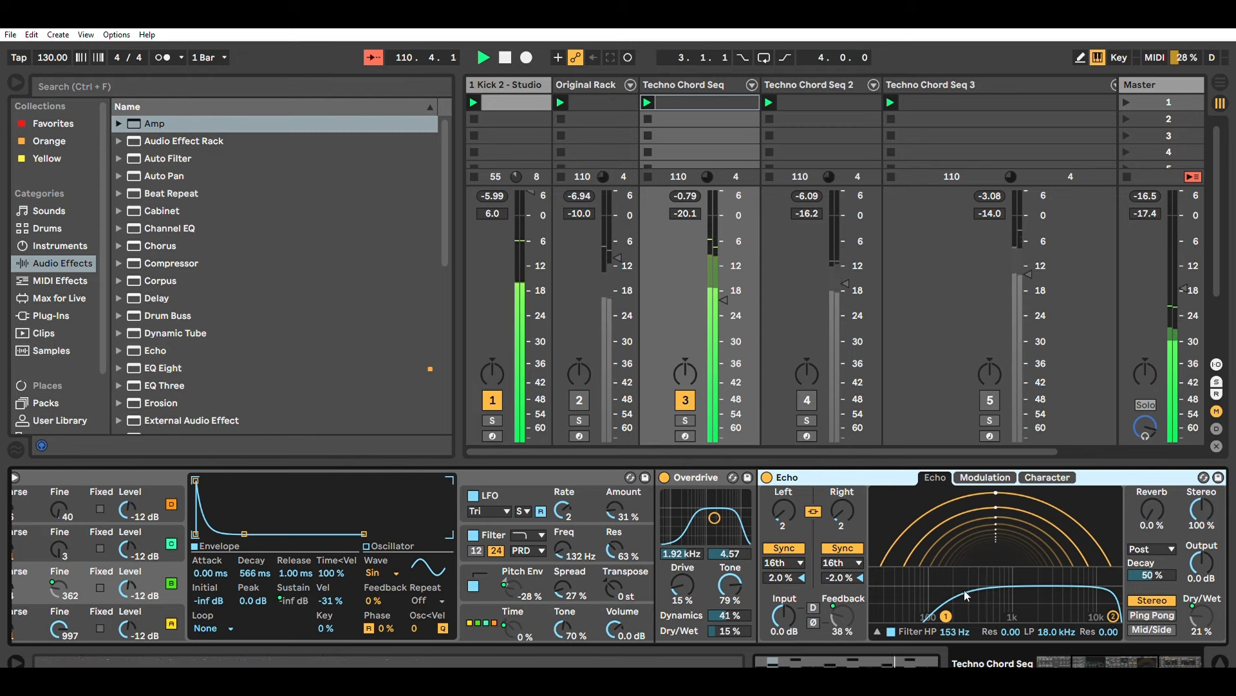
left_click_drag(1084, 656, 1131, 656)
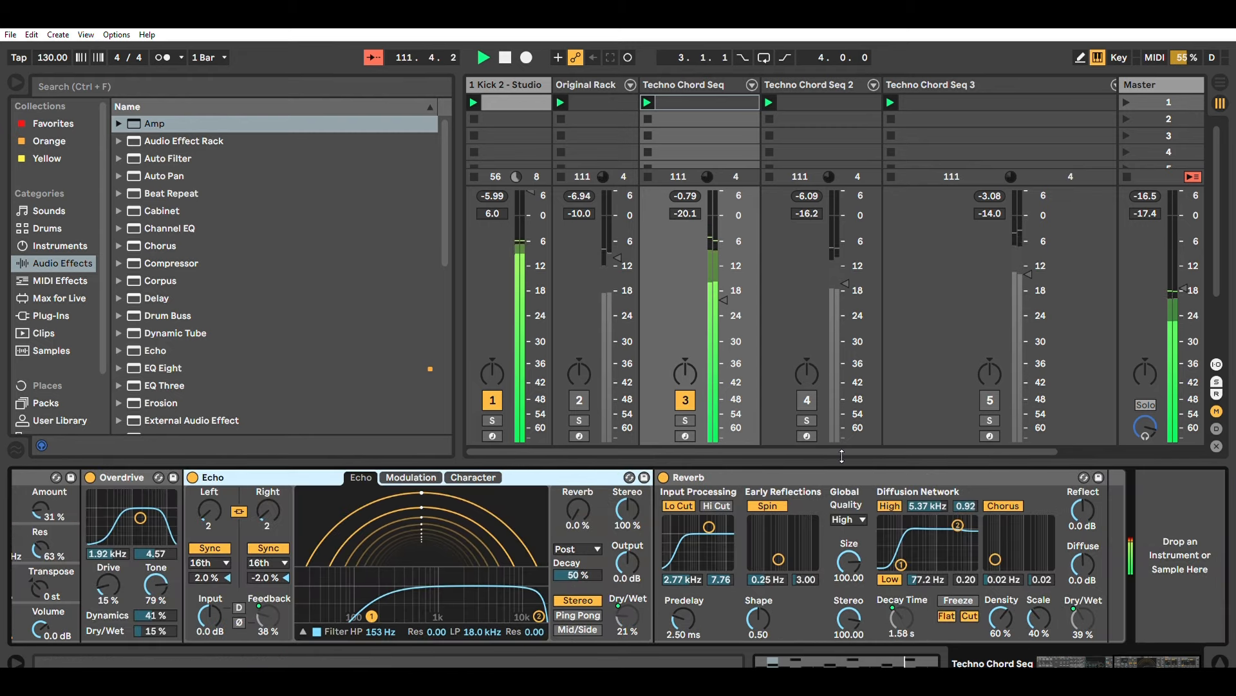
Mute Techno Chord Seq, and select and unmute Techno Chord Seq 2 so that it plays with the kick
left_click(807, 420)
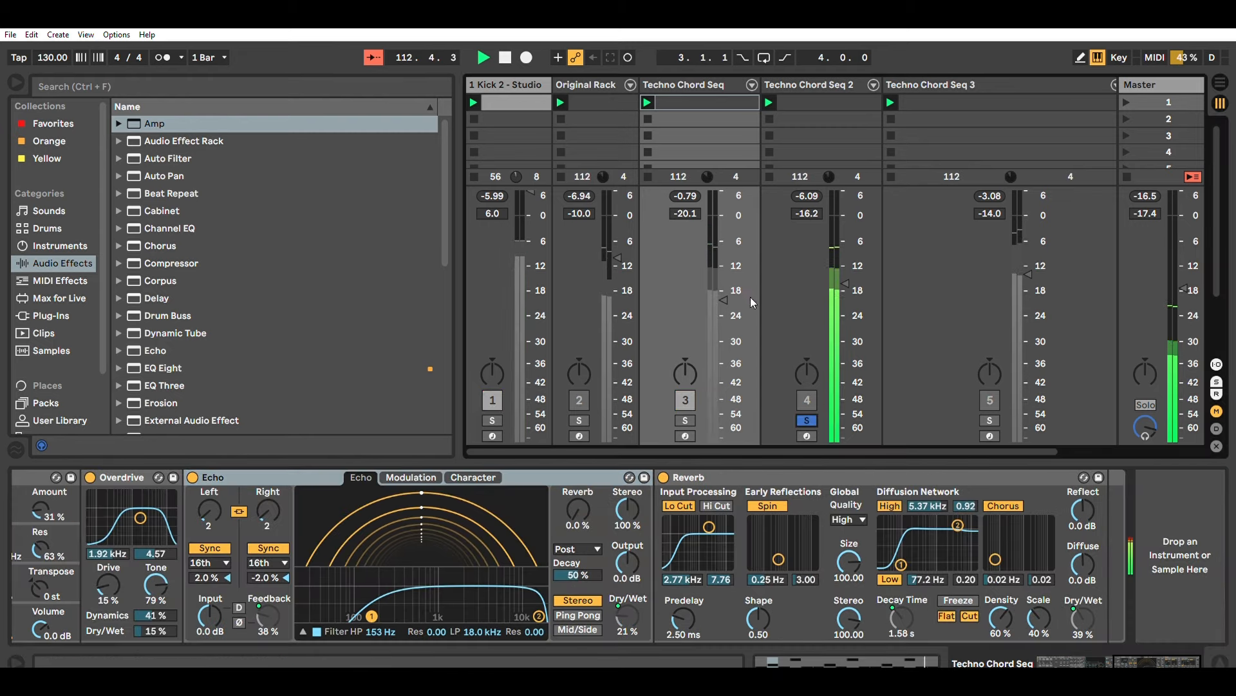
left_click(807, 420)
left_click(687, 399)
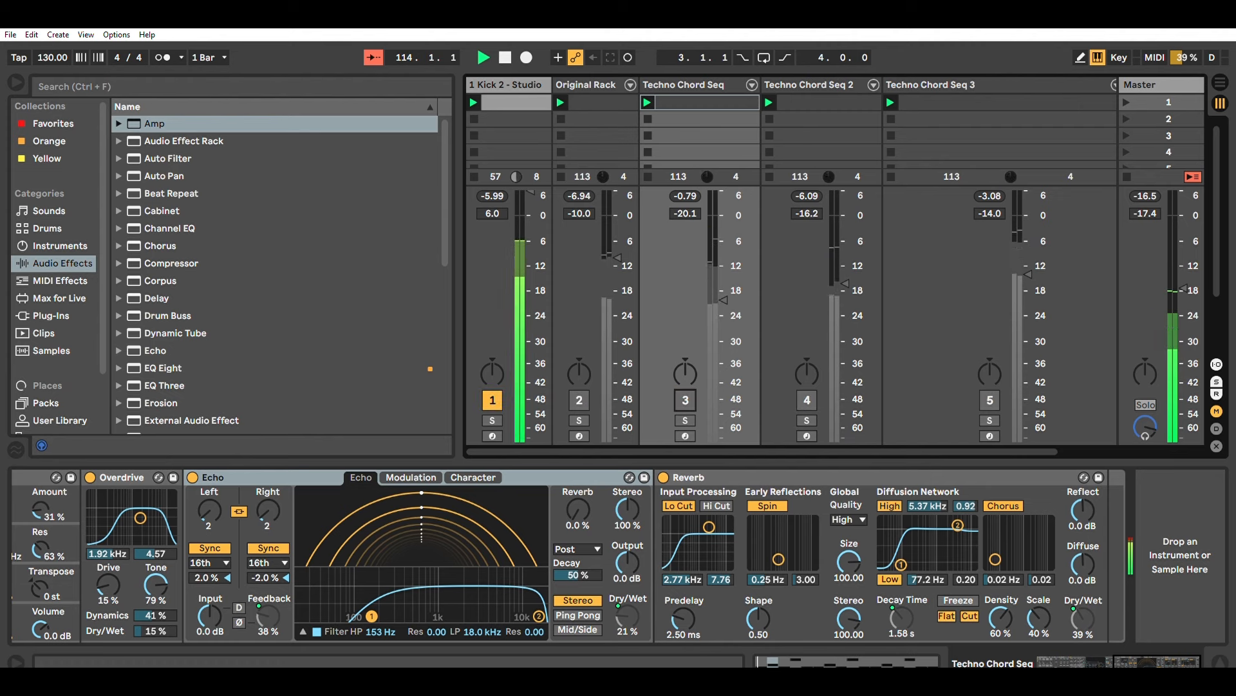
left_click(836, 85)
left_click(808, 399)
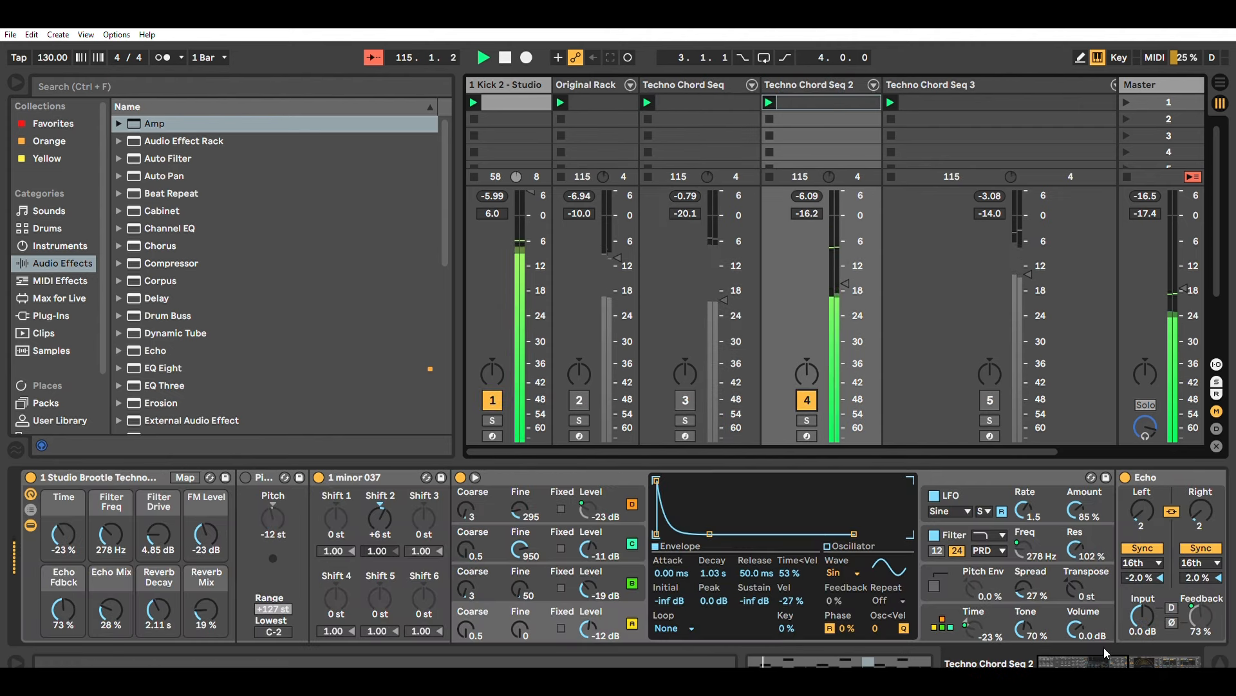
In the Techno Chord Seq 2 clip, set the velocity of the D3 note at 1.1.3 to 15 and the first D#3 to about 40
left_click(862, 86)
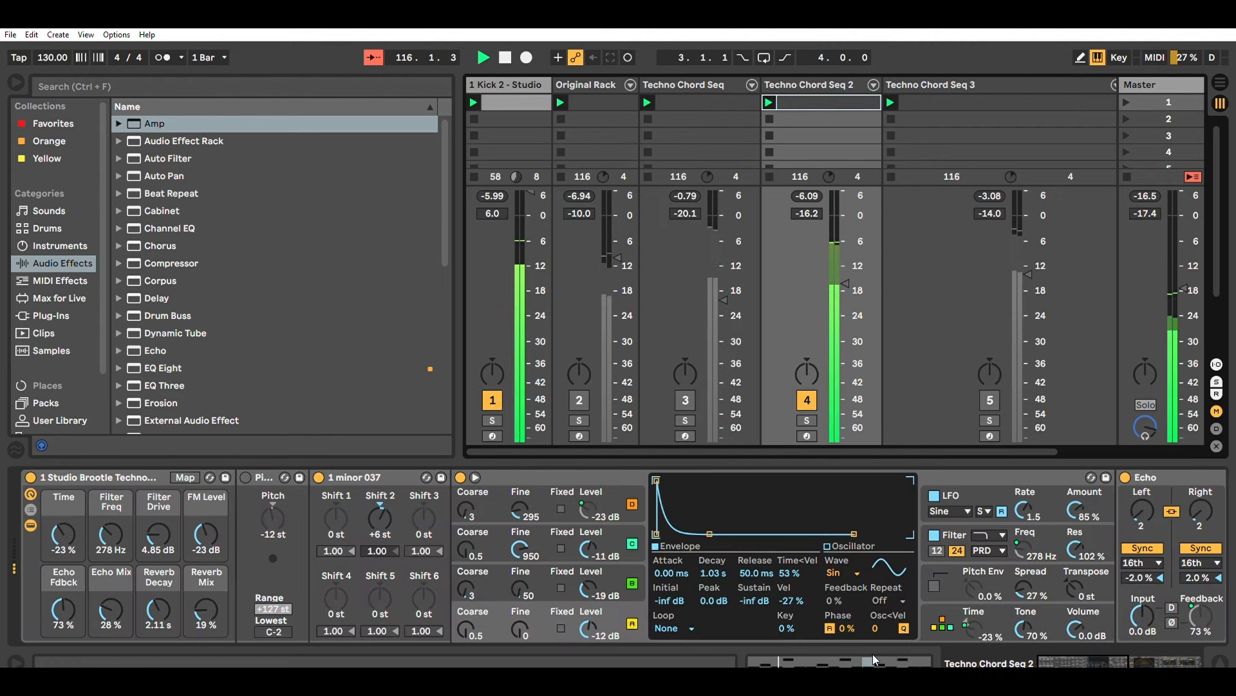
left_click(839, 664)
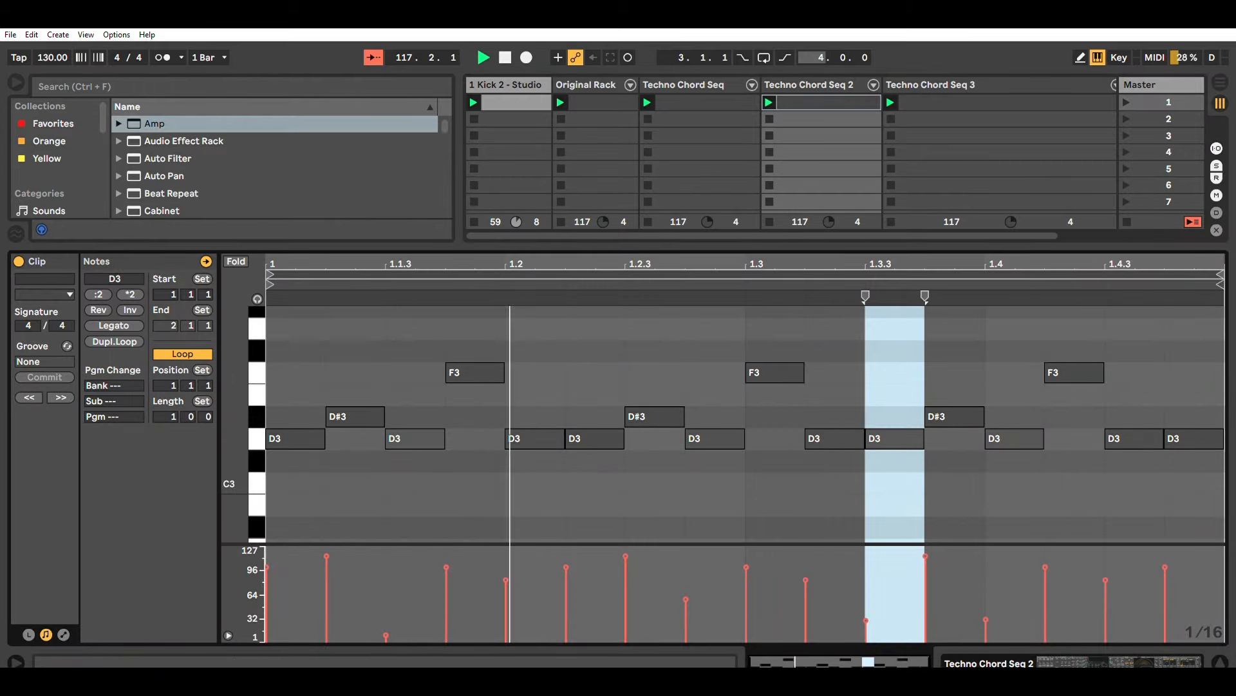
left_click(832, 89)
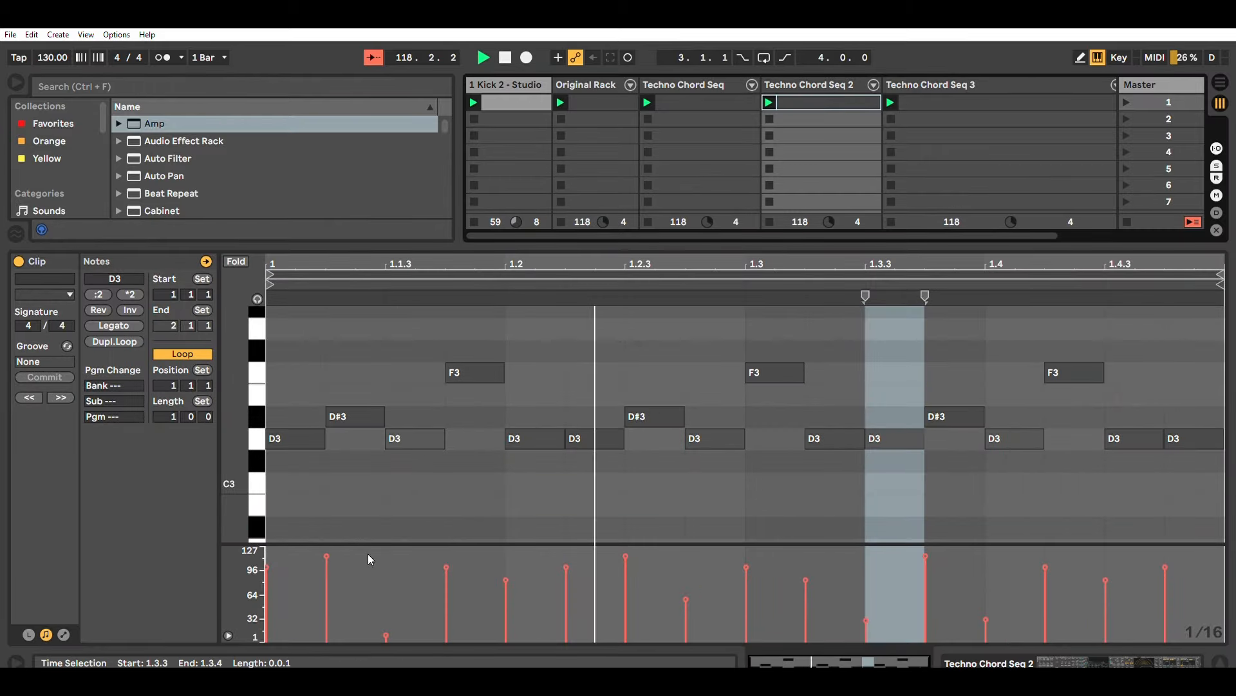
mouse_move(387, 618)
left_mouse_down()
mouse_move(387, 558)
mouse_move(387, 631)
left_mouse_up()
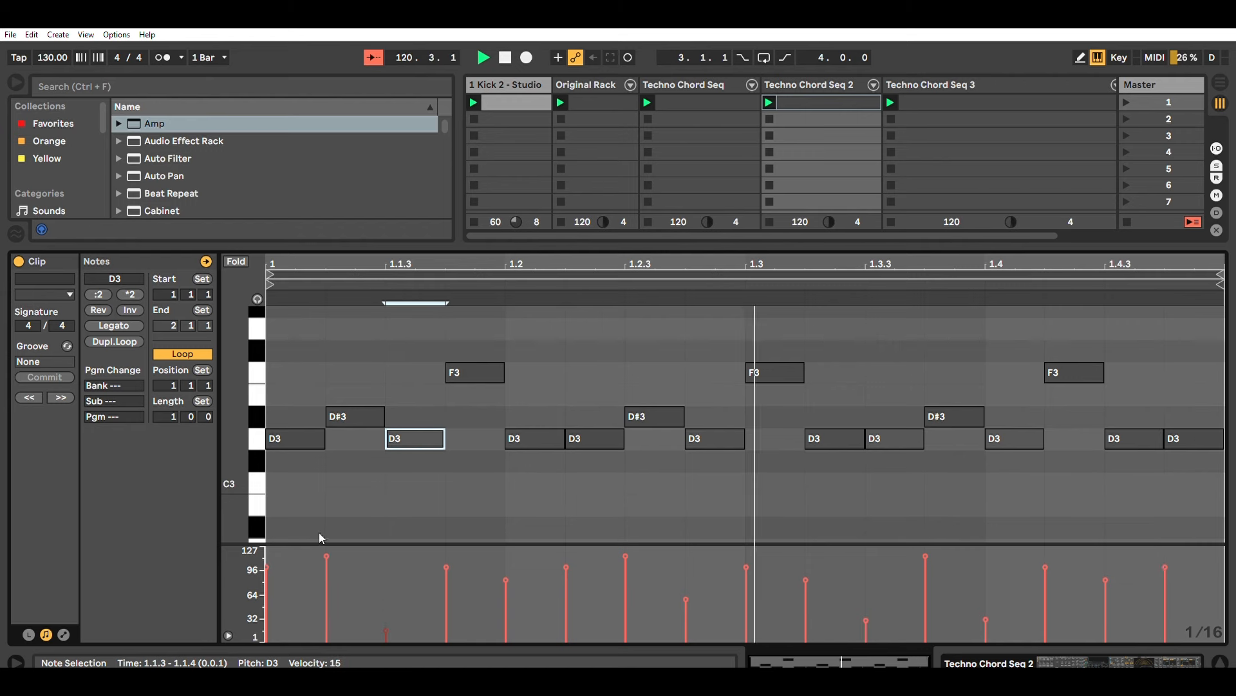
left_click_drag(327, 556, 327, 614)
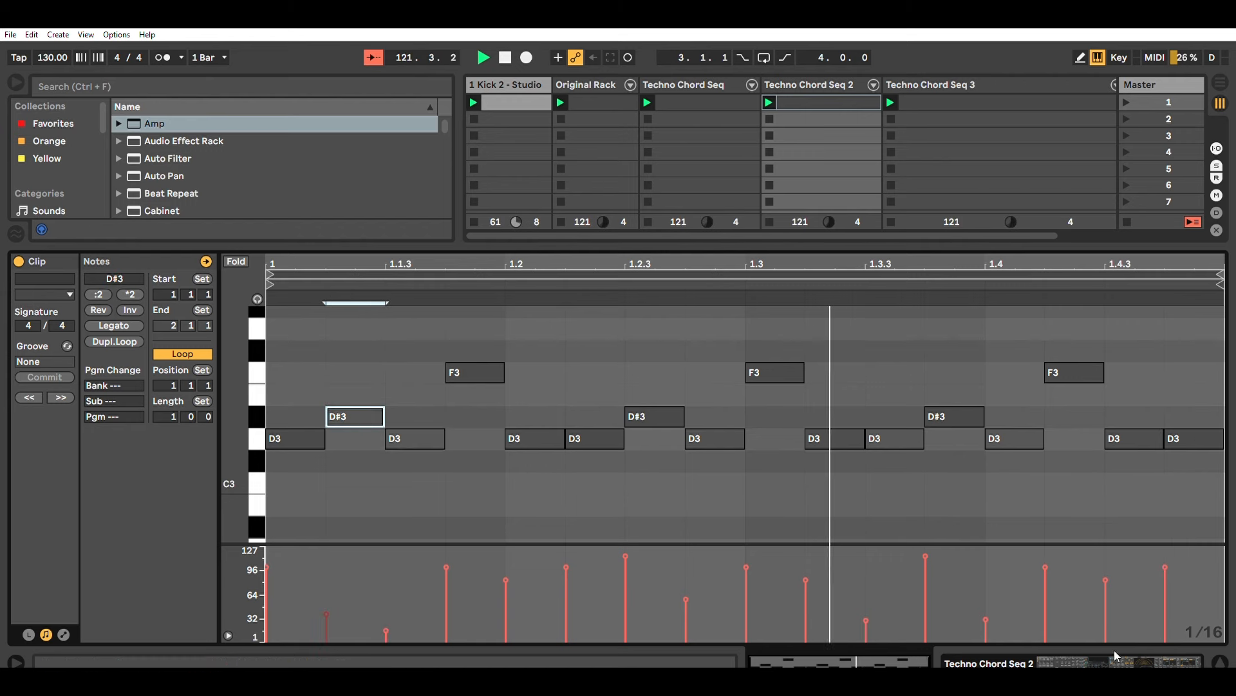
Lower the velocities of the D3 note at 1.2.2 to 50, the F3 at 1.3 to 64 and the D#3 at 1.3.4 to 40
left_click(568, 560)
left_click(567, 561)
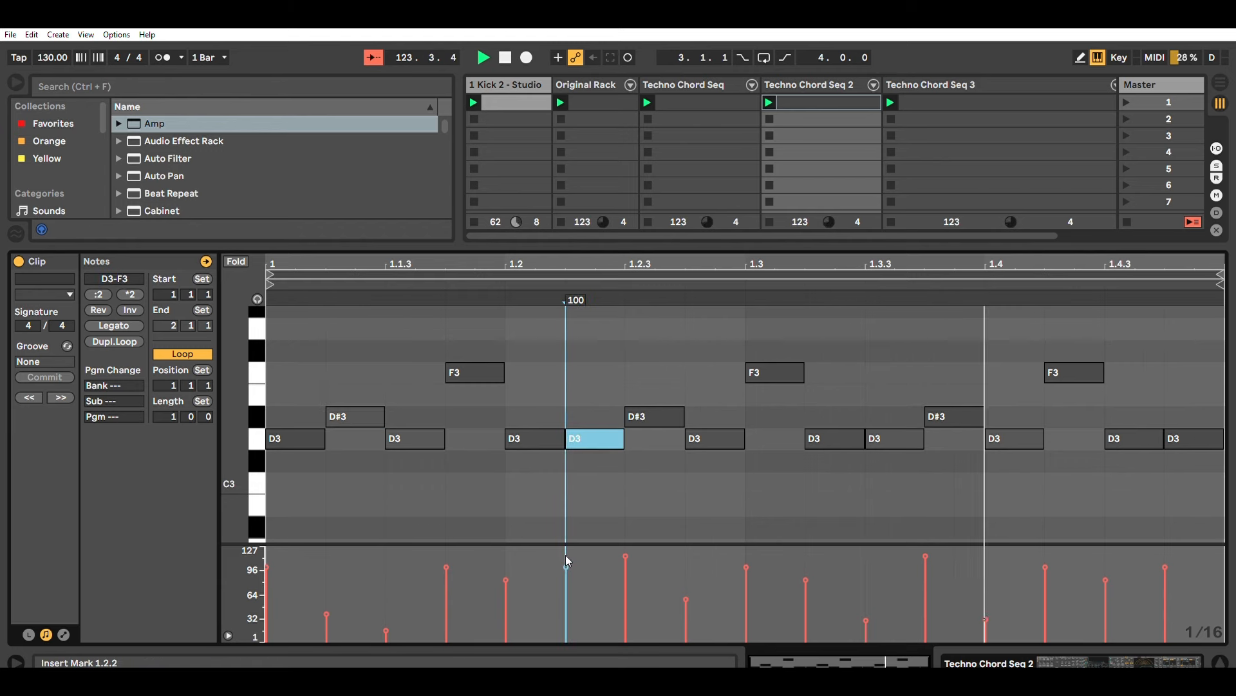
left_click_drag(566, 567, 566, 605)
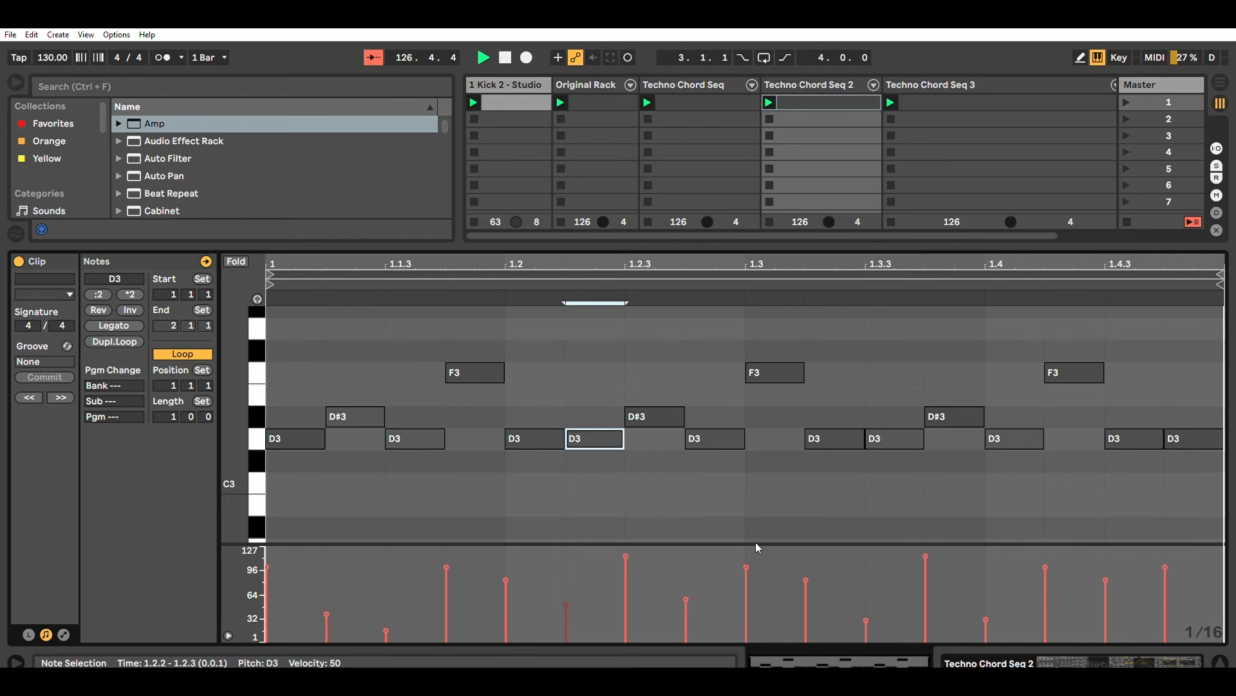
left_click_drag(746, 566, 746, 593)
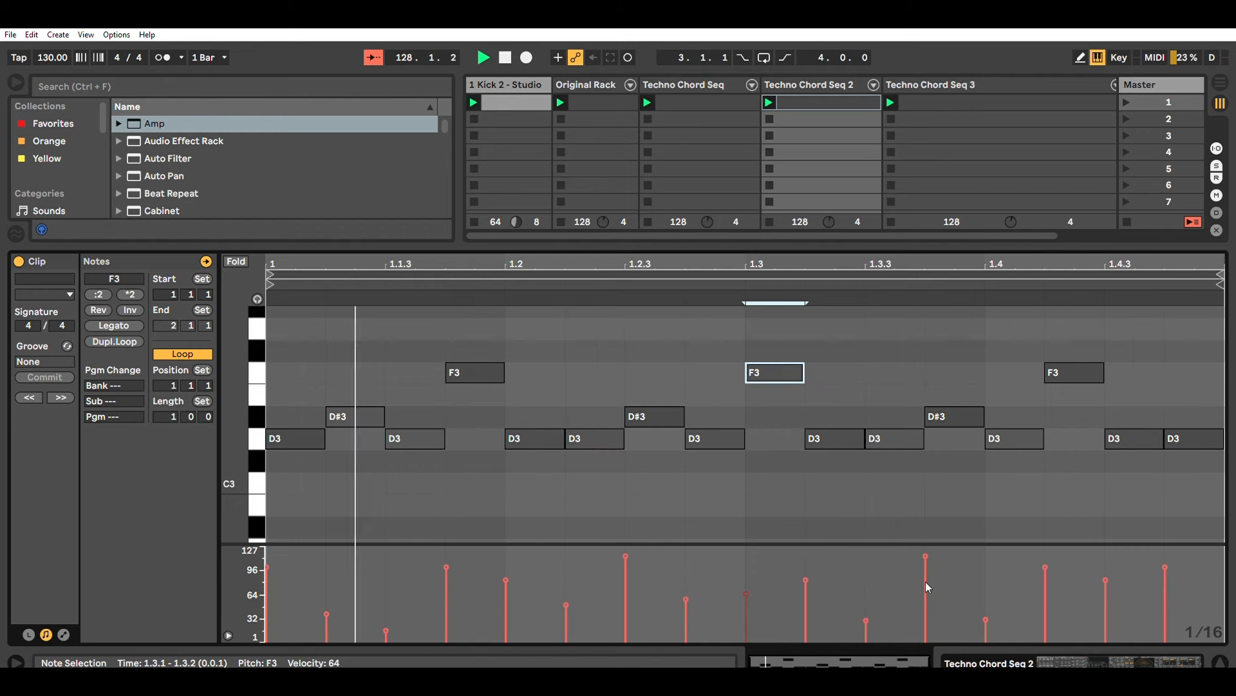
left_click_drag(926, 550, 934, 607)
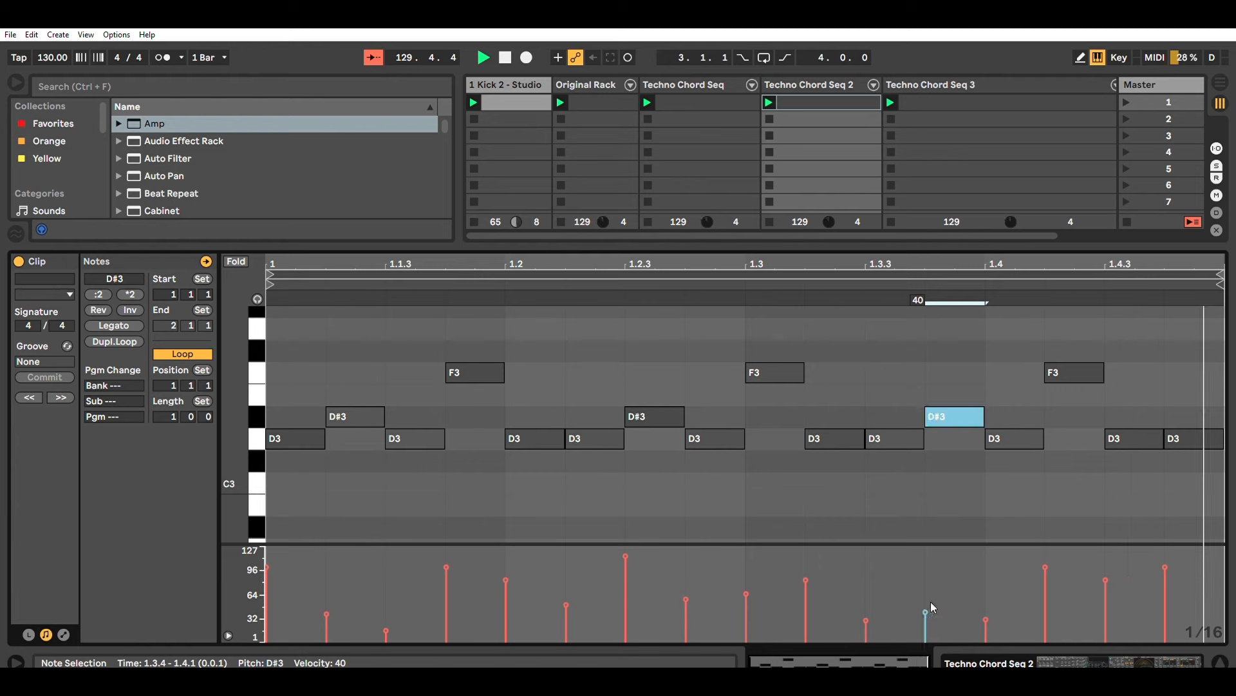
Vary the Techno Chord Seq 2 rack's Time and Filter Freq macros, ending with Time at 0 % and Filter Freq at 1.55 kHz
left_click(996, 660)
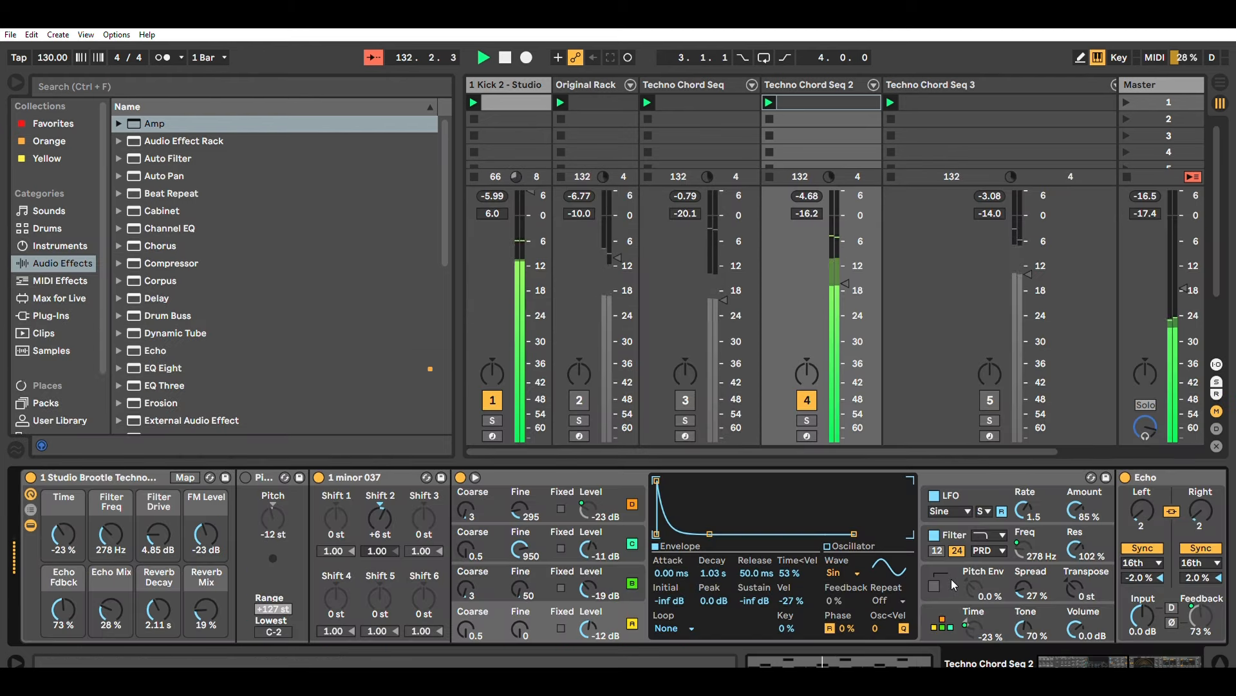
left_click(394, 475)
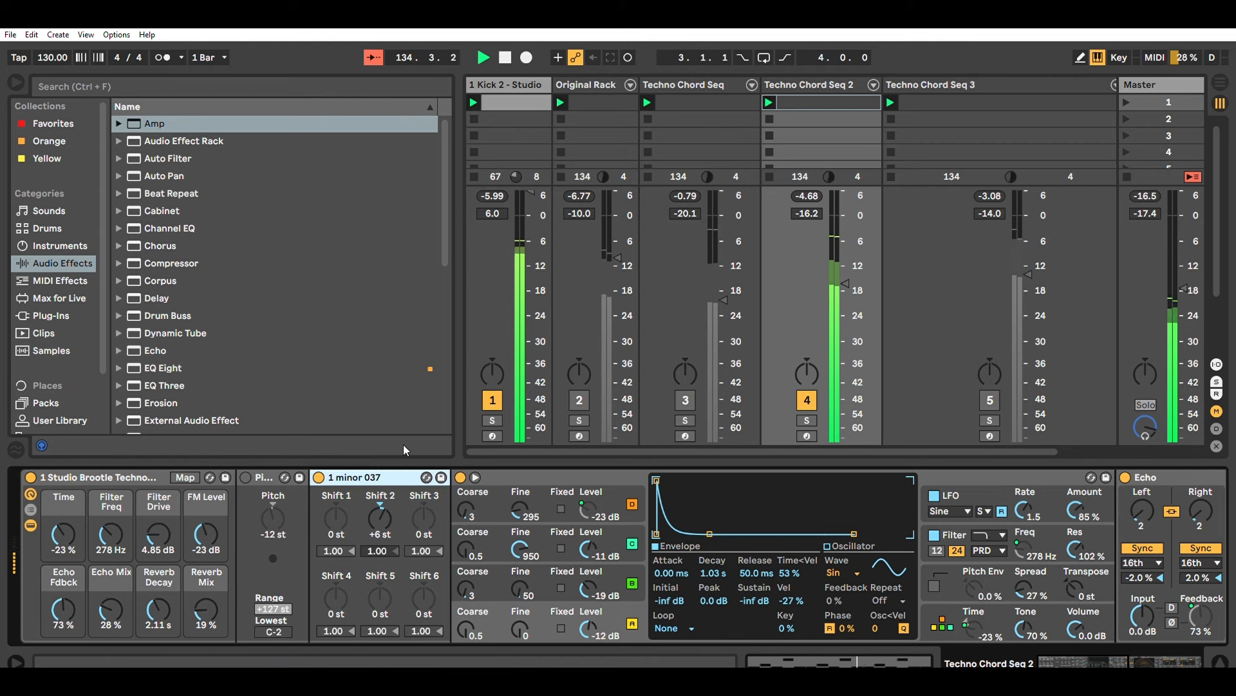
left_click(72, 523)
left_click_drag(72, 523, 120, 446)
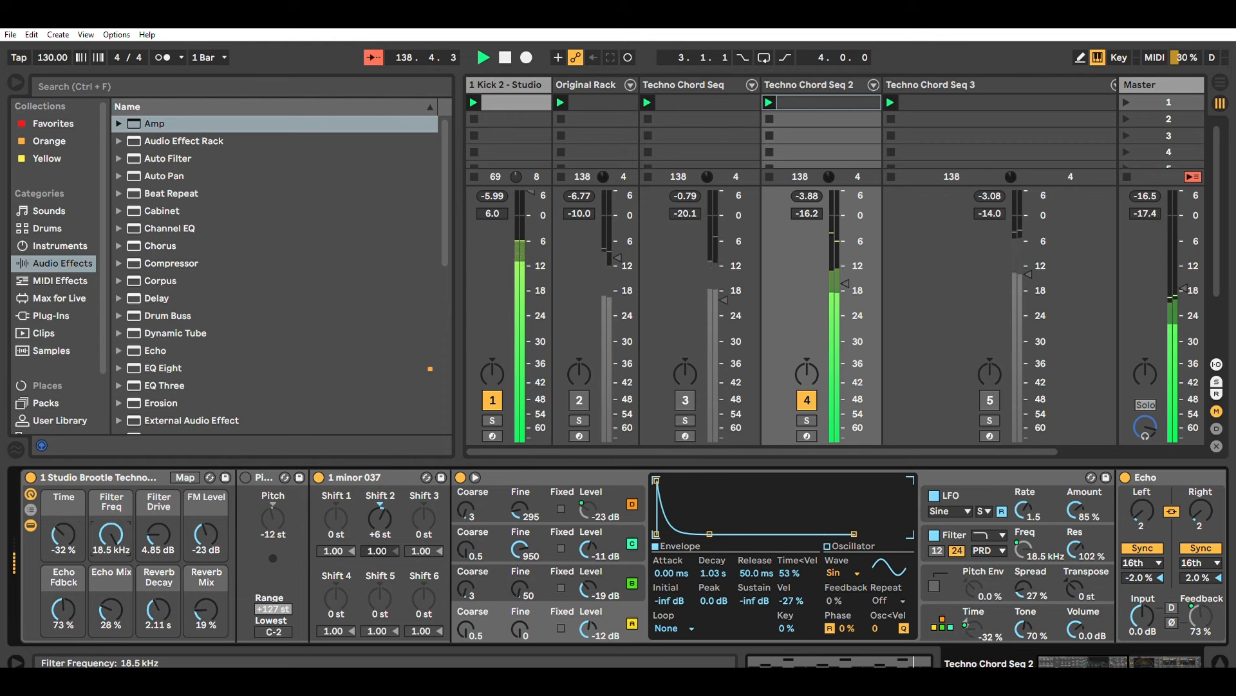
left_click_drag(72, 528, 117, 577)
Raise the Filter Drive macro to 16.6 dB, and try a louder FM Level before setting it to -20 dB
left_click_drag(159, 534, 158, 490)
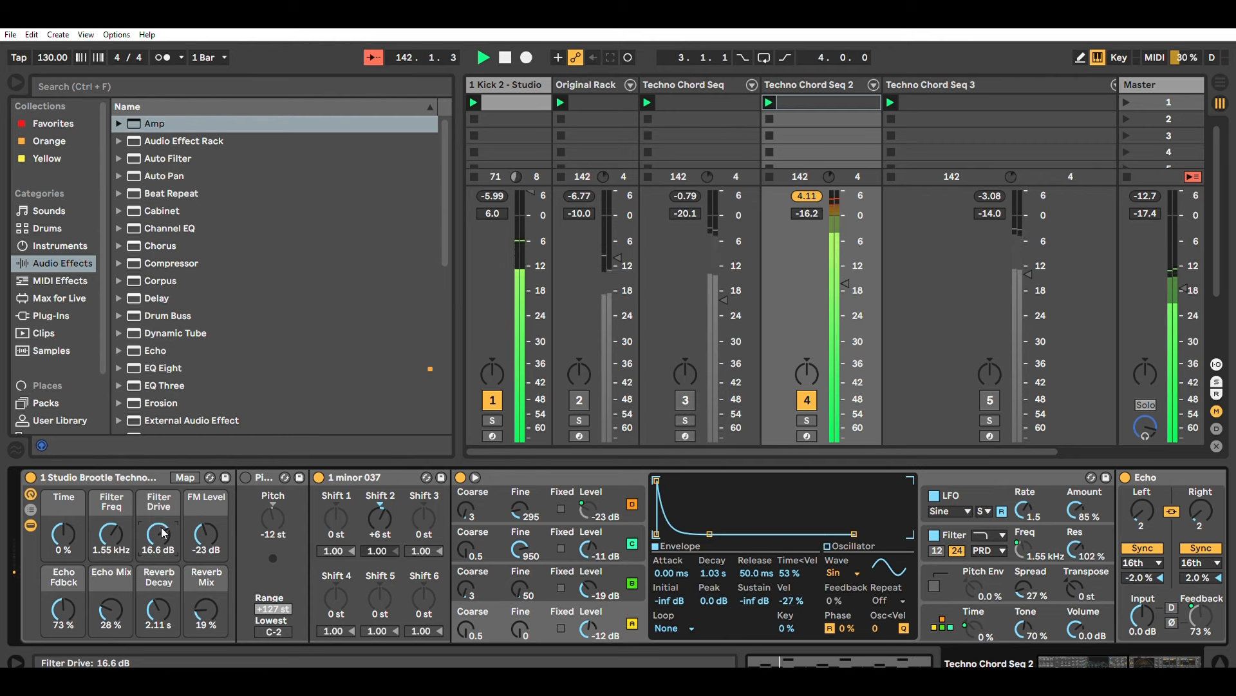
left_click_drag(214, 524, 215, 490)
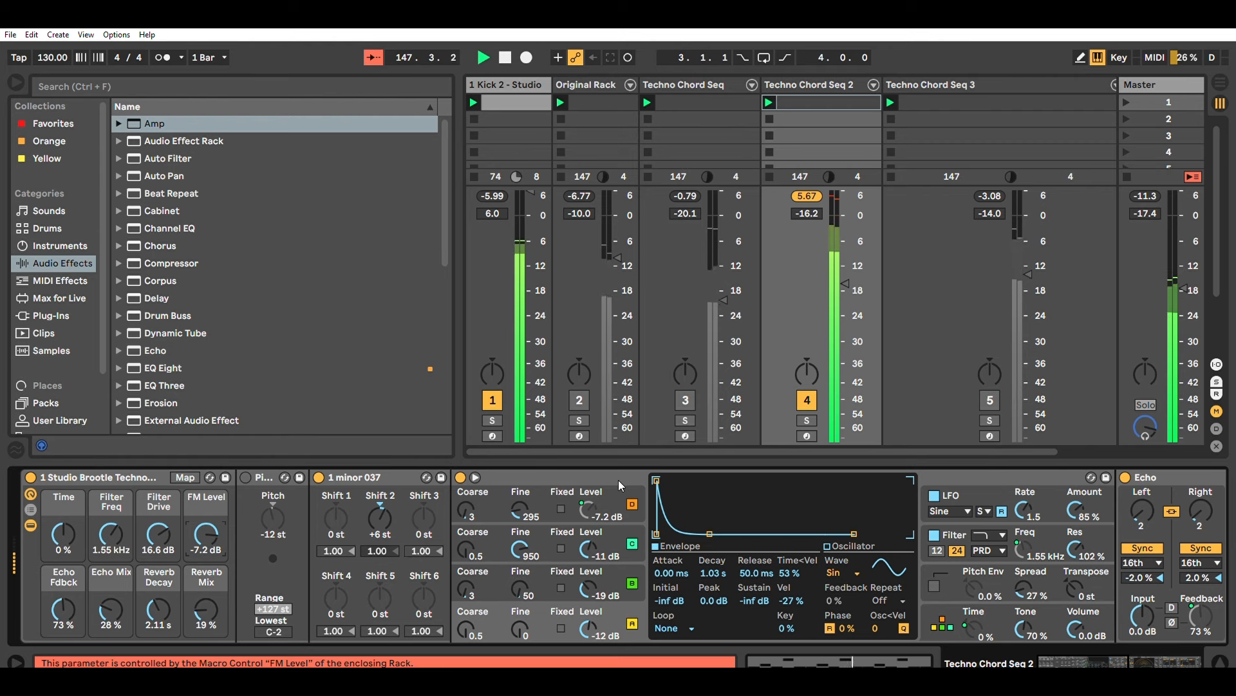
left_click_drag(588, 509, 588, 541)
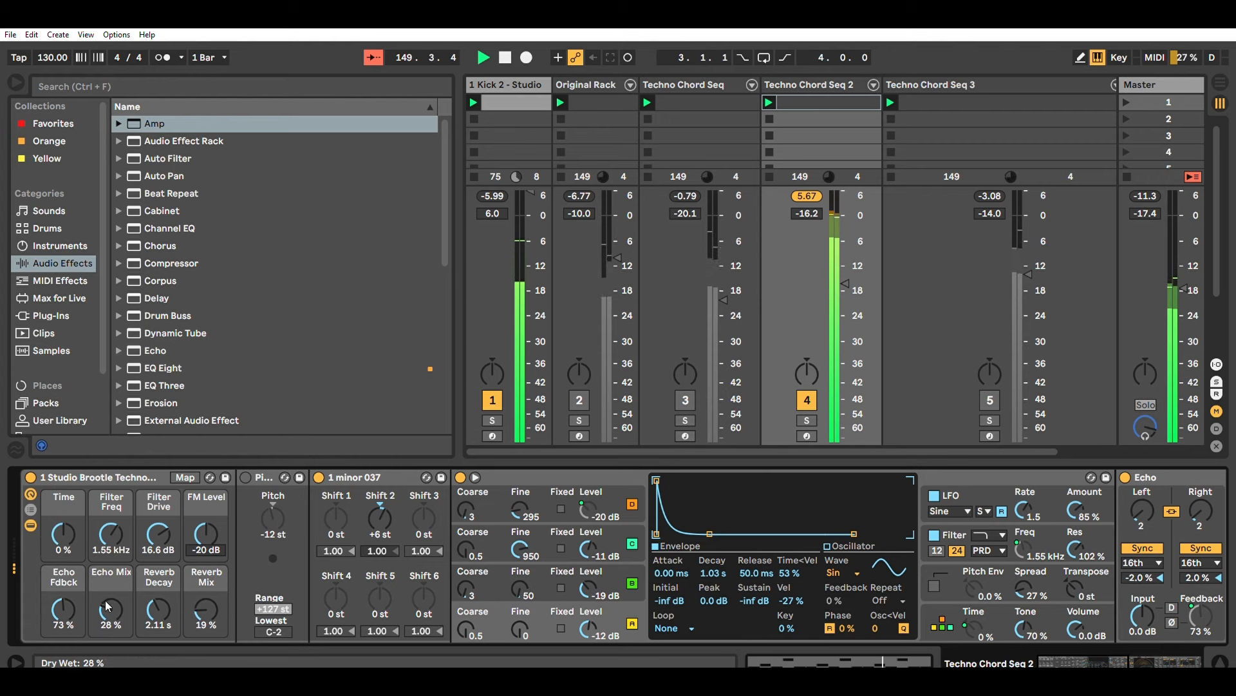
Try heavy effects with Echo Fdbck at 129 %, Echo Mix at 51 %, Reverb Decay at 35.0 s and Reverb Mix at 39 %
left_click_drag(64, 604, 63, 567)
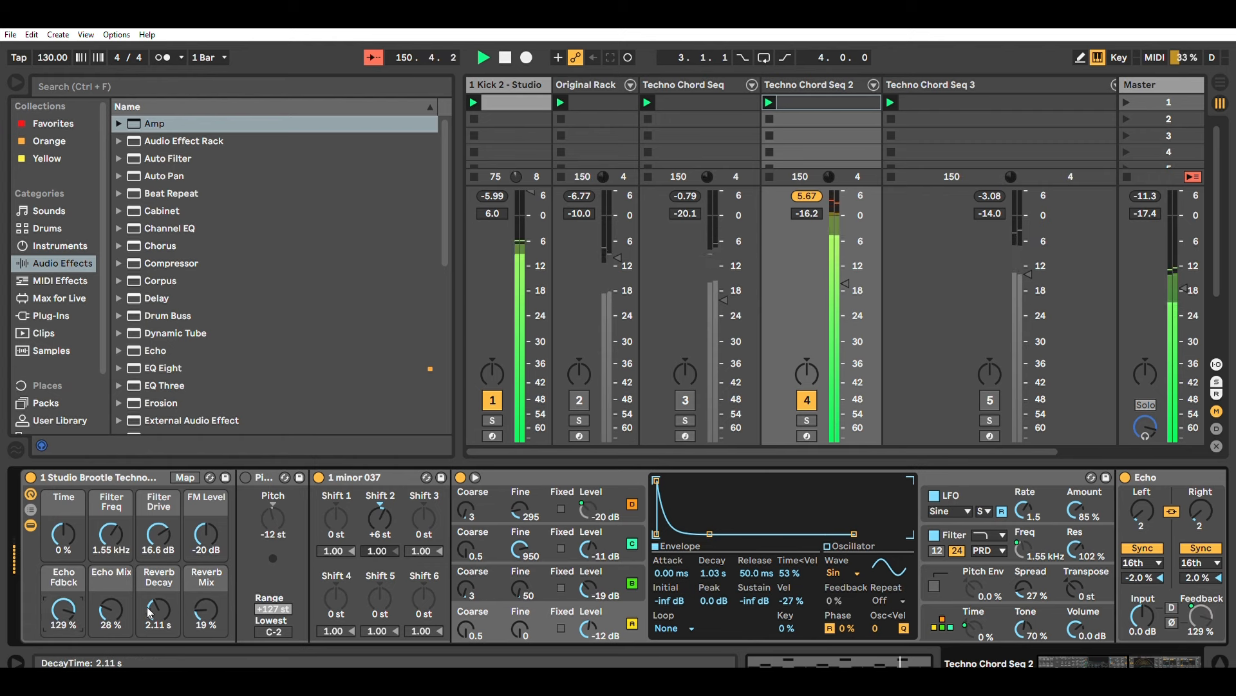
left_click_drag(150, 610, 150, 560)
left_click_drag(111, 609, 111, 589)
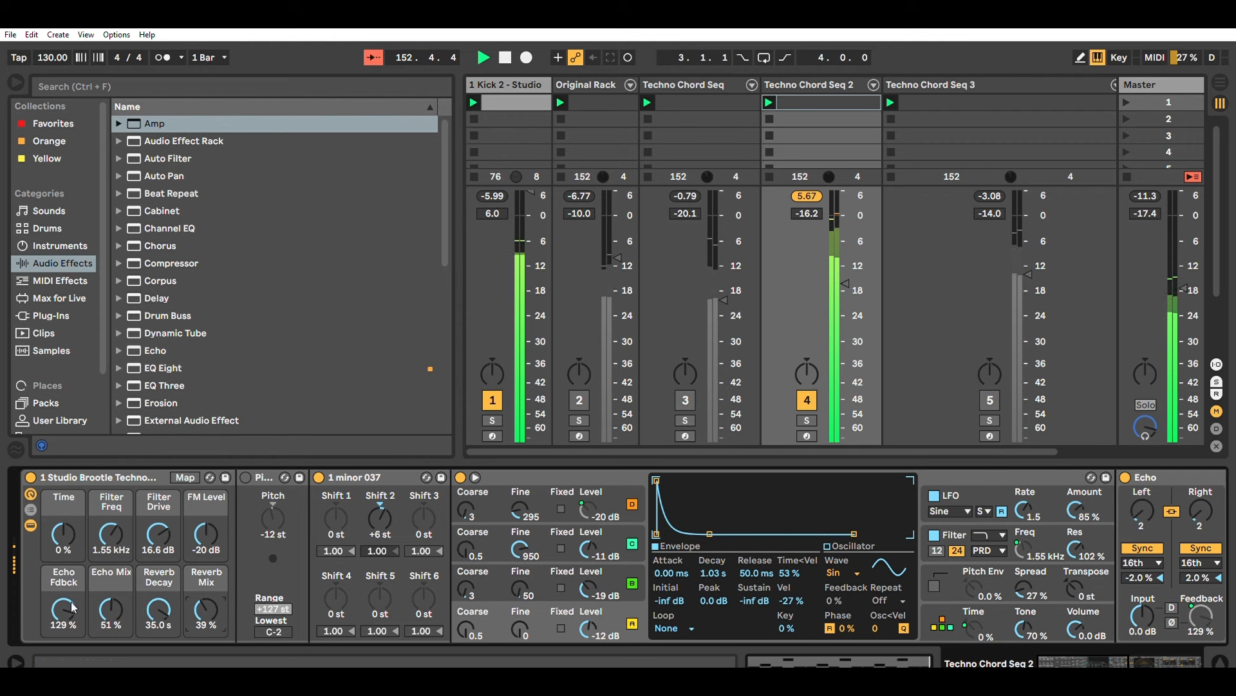
Set Echo Fdbck to 27 %, Echo Mix to 43 %, Reverb Decay to 2.26 s and Reverb Mix to 28 %
left_click_drag(110, 608, 110, 651)
left_click_drag(206, 601, 158, 644)
left_click_drag(63, 605, 63, 640)
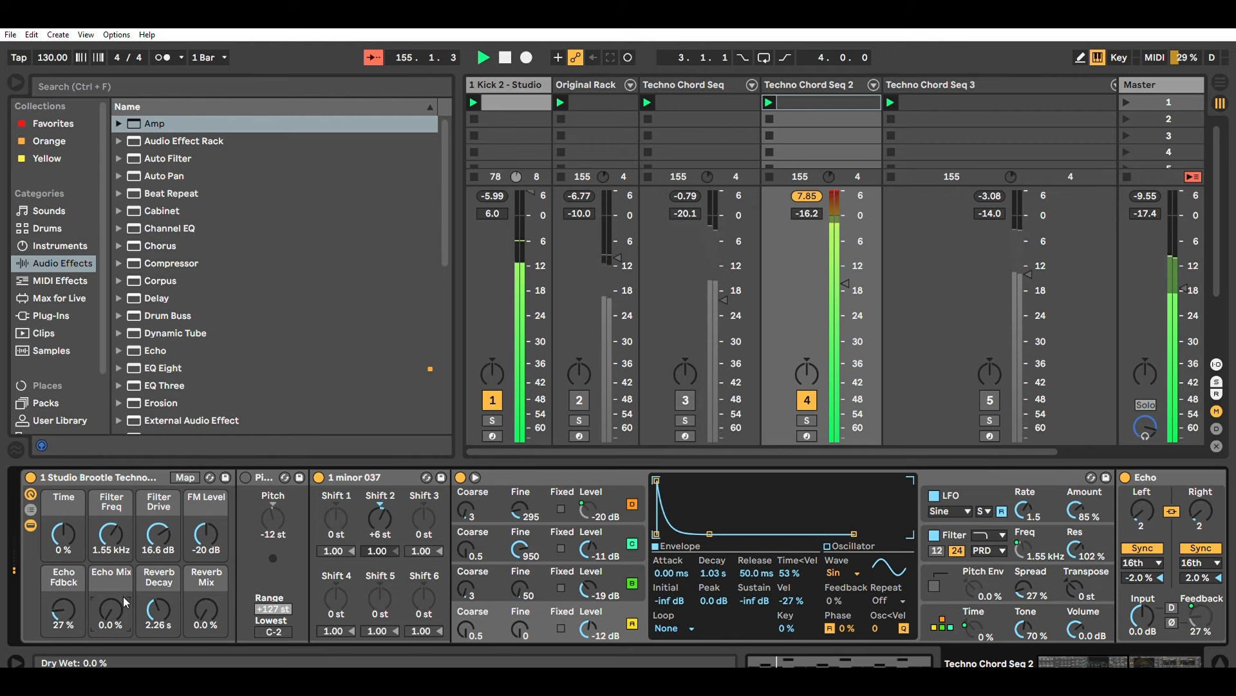
left_click_drag(116, 606, 116, 554)
left_click_drag(203, 607, 203, 584)
left_click(97, 616)
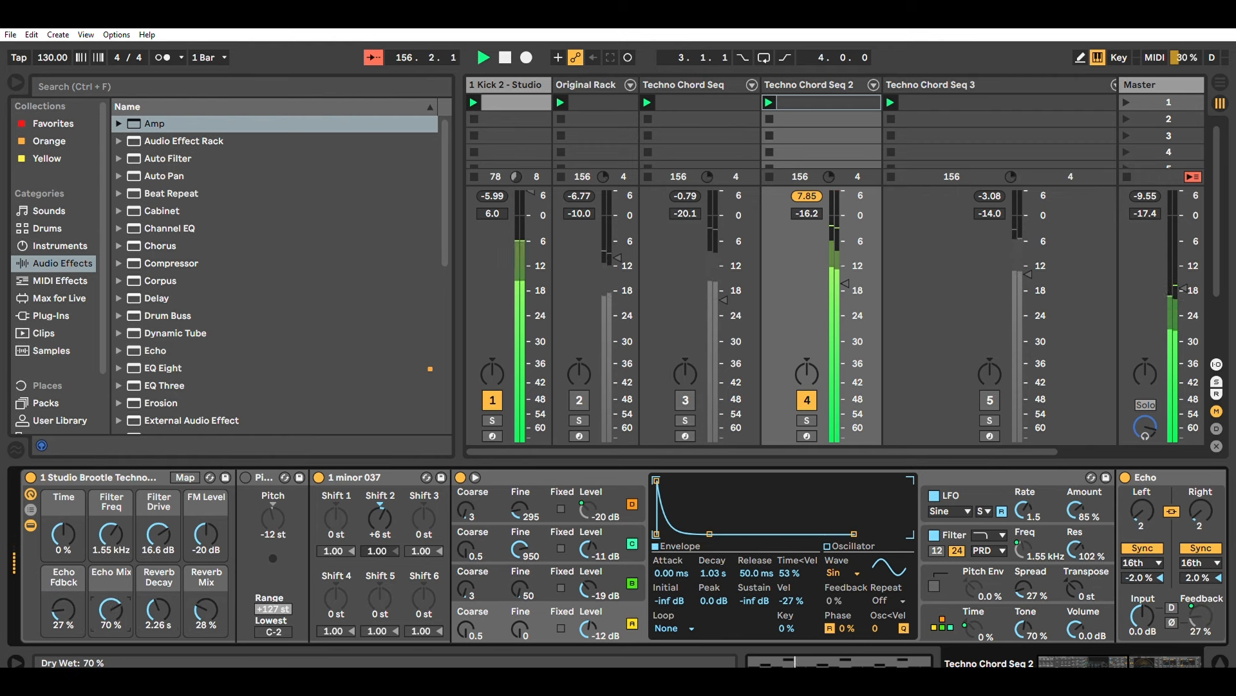
Check the synth's oscillator B and filter velocity settings, and lower the clip notes at 1.2.2 and 1.2.3 to a velocity of about 29
left_click(613, 578)
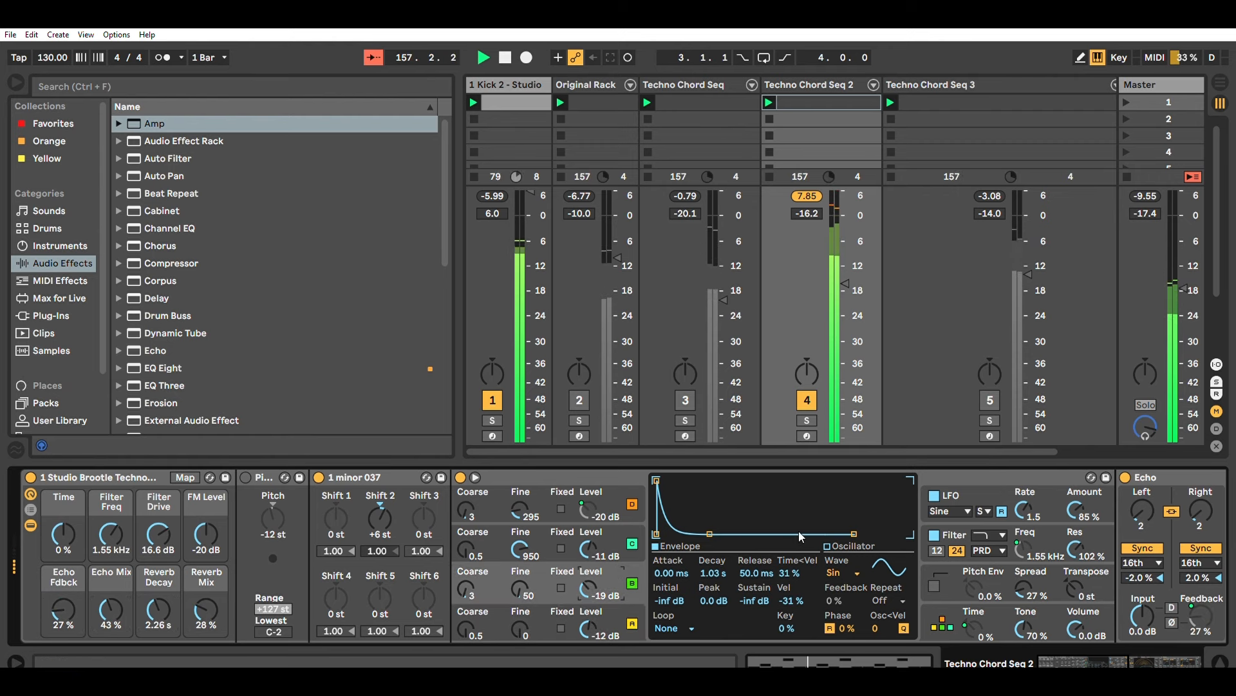
left_click(966, 532)
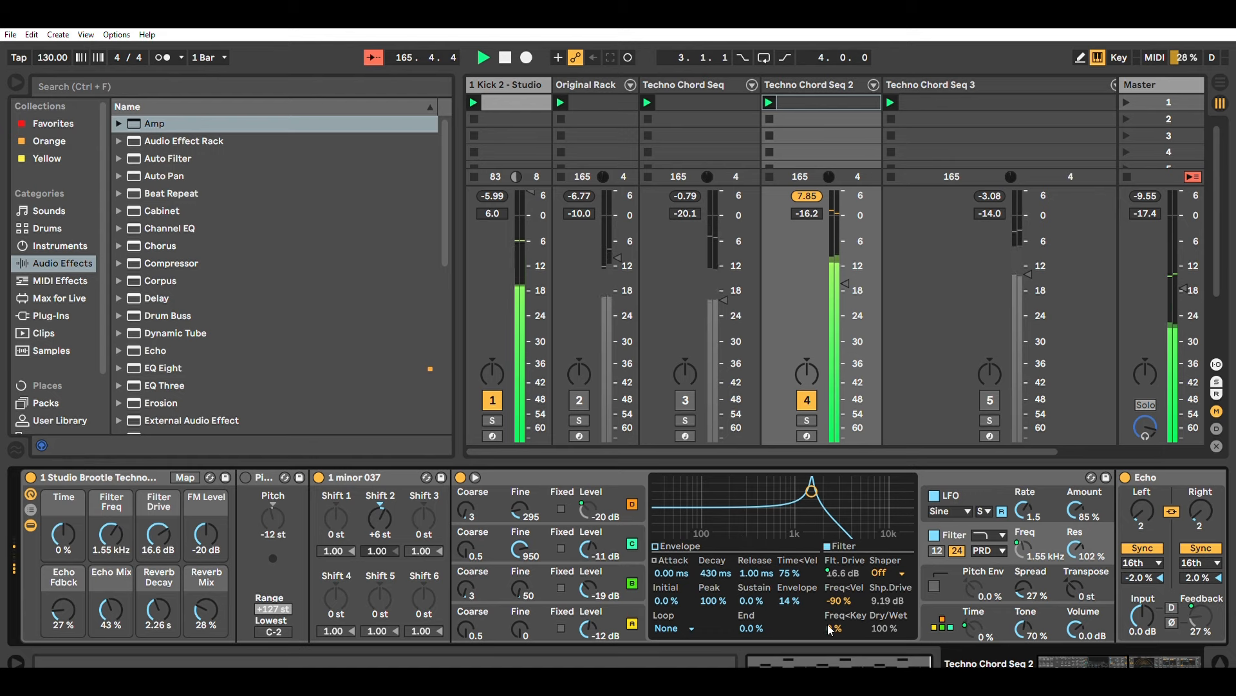
left_click(832, 661)
mouse_move(625, 555)
left_mouse_down()
mouse_move(625, 592)
mouse_move(565, 611)
left_mouse_up()
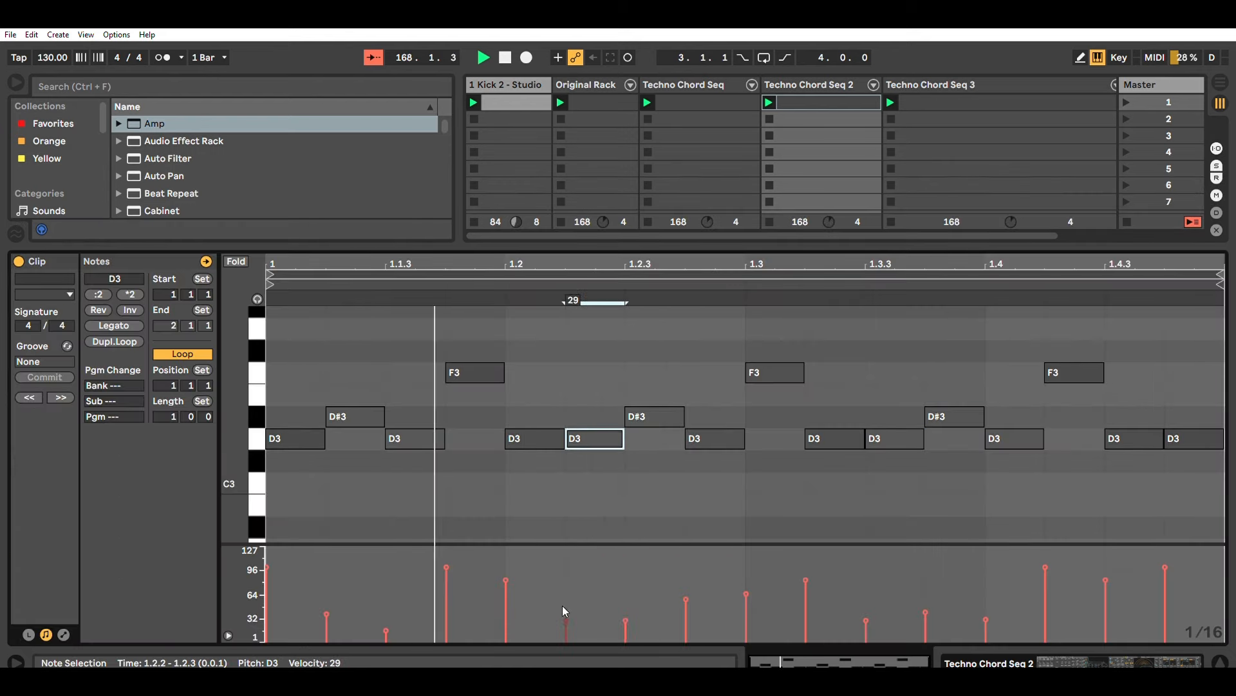
left_click(506, 581)
Return to the Techno Chord Seq 2 devices and reduce the Filter Drive macro to 6.99 dB
left_click(1050, 661)
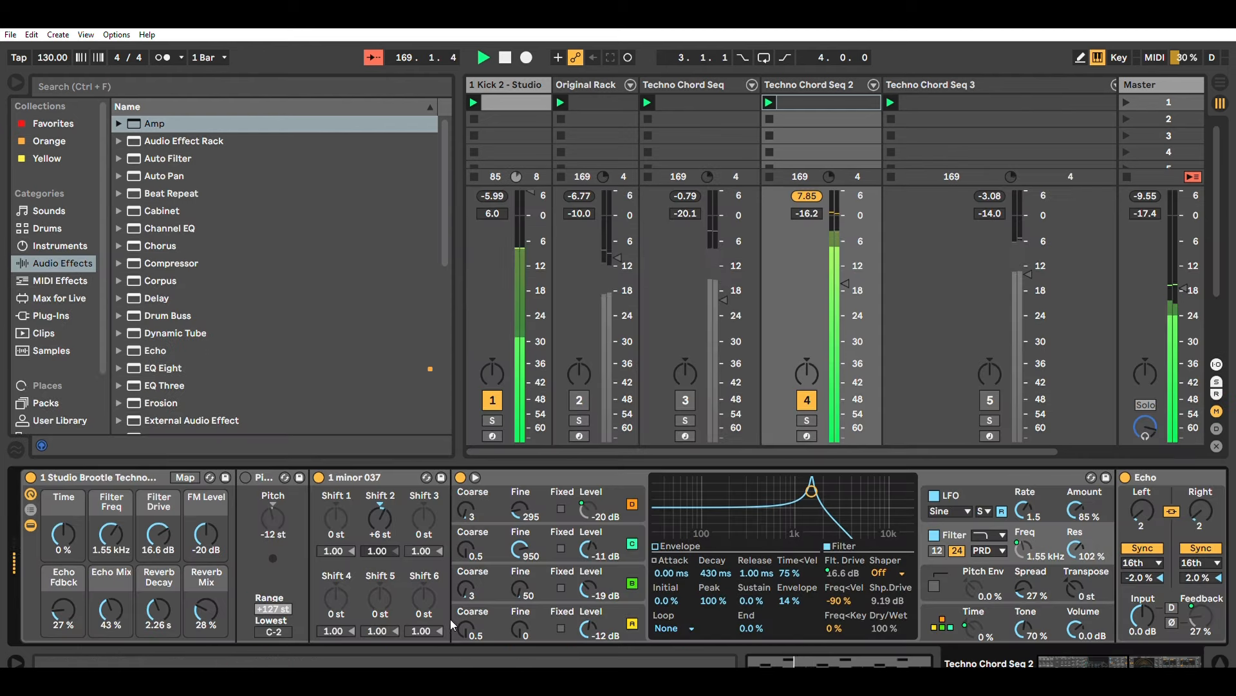
left_click_drag(158, 535, 159, 573)
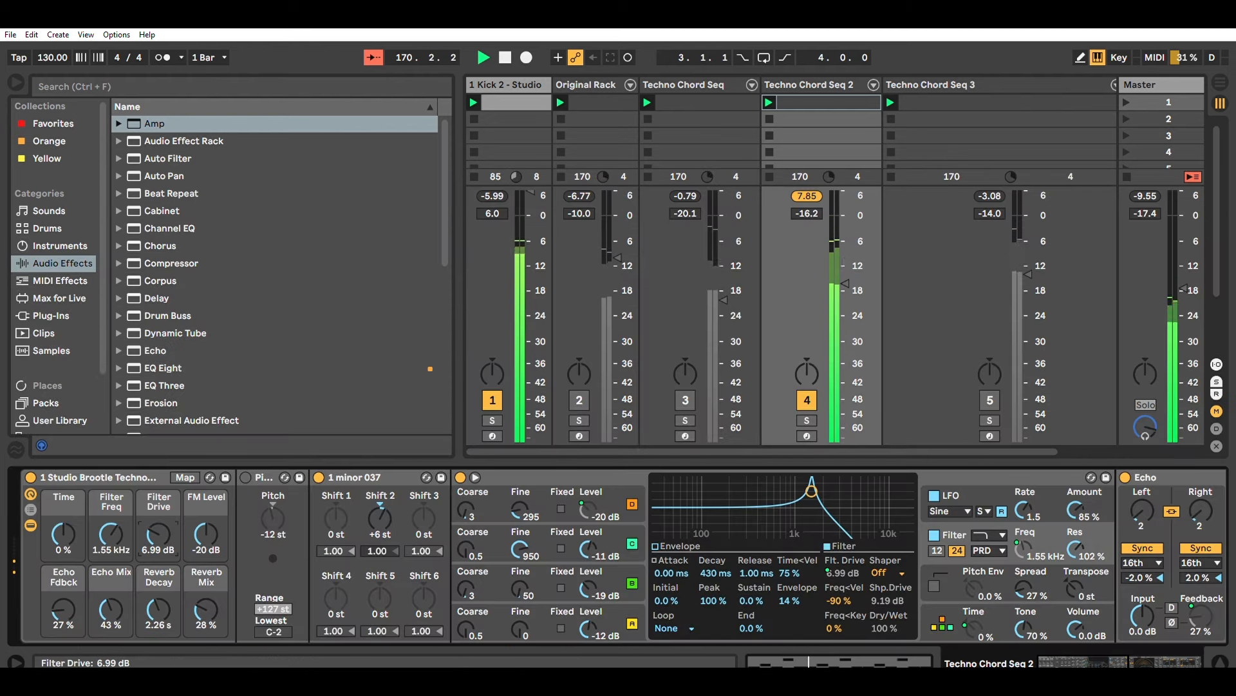
Unmute Techno Chord Seq 3, mute Techno Chord Seq 2, and show the devices of Techno Chord Seq 3
left_click(990, 398)
left_click(806, 395)
left_click(1005, 84)
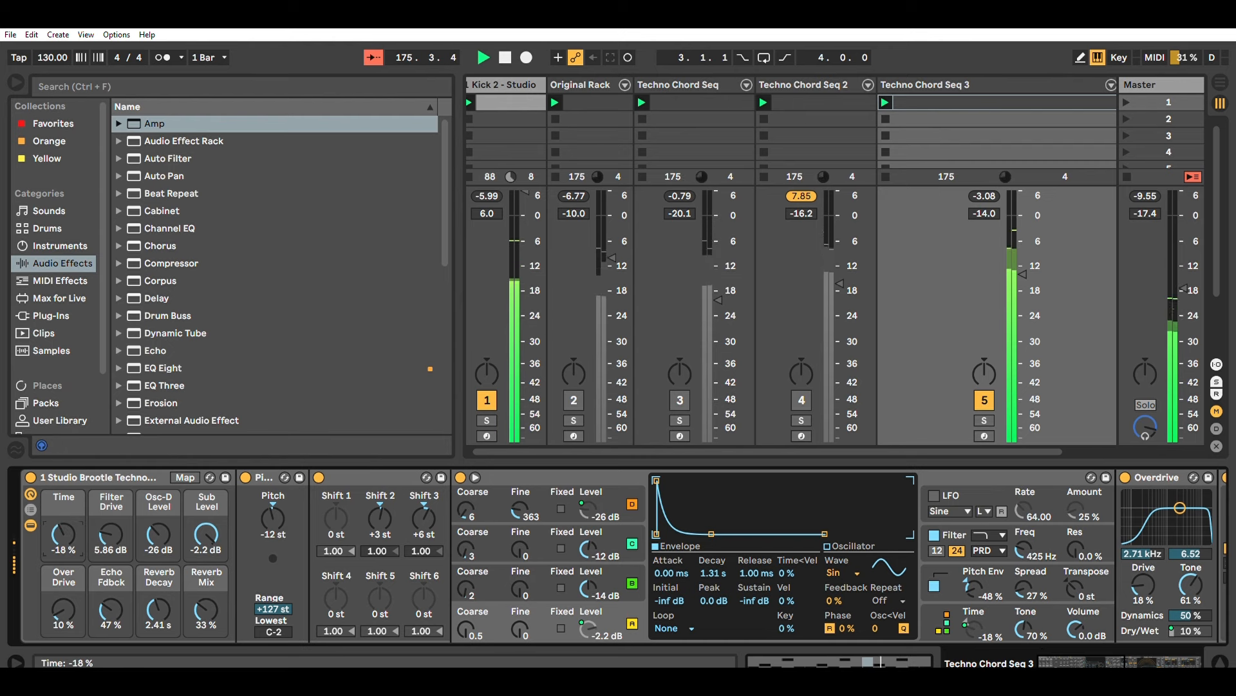
Adjust the Techno Chord Seq 3 macros to Time 40 %, Filter Drive 6.80 dB, Osc-D Level -18 dB and Sub Level 0.0 dB
left_click_drag(63, 534, 112, 512)
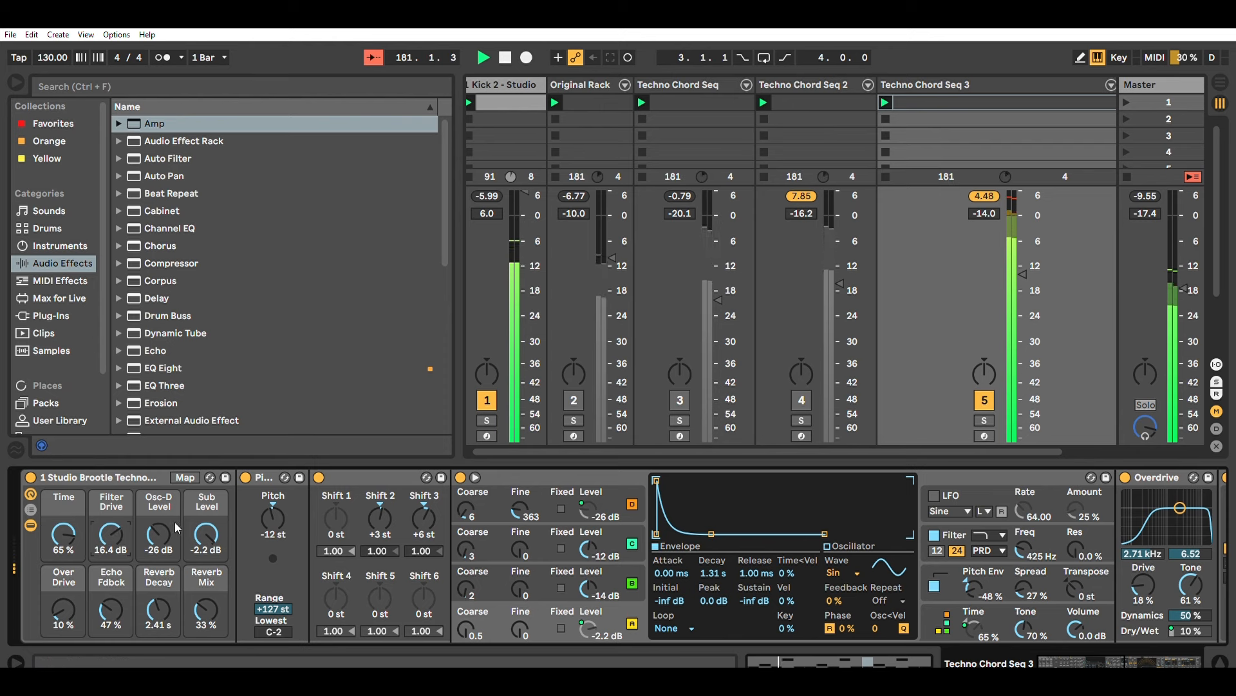
left_click_drag(63, 533, 63, 554)
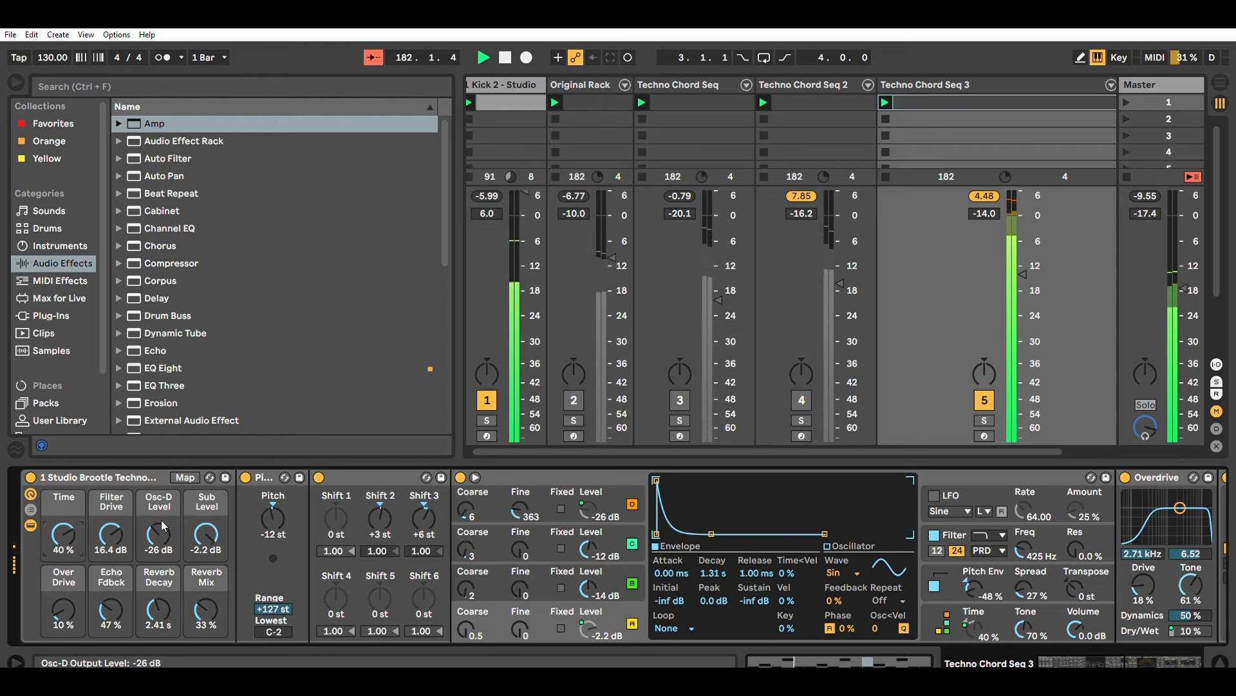
left_click_drag(159, 533, 206, 564)
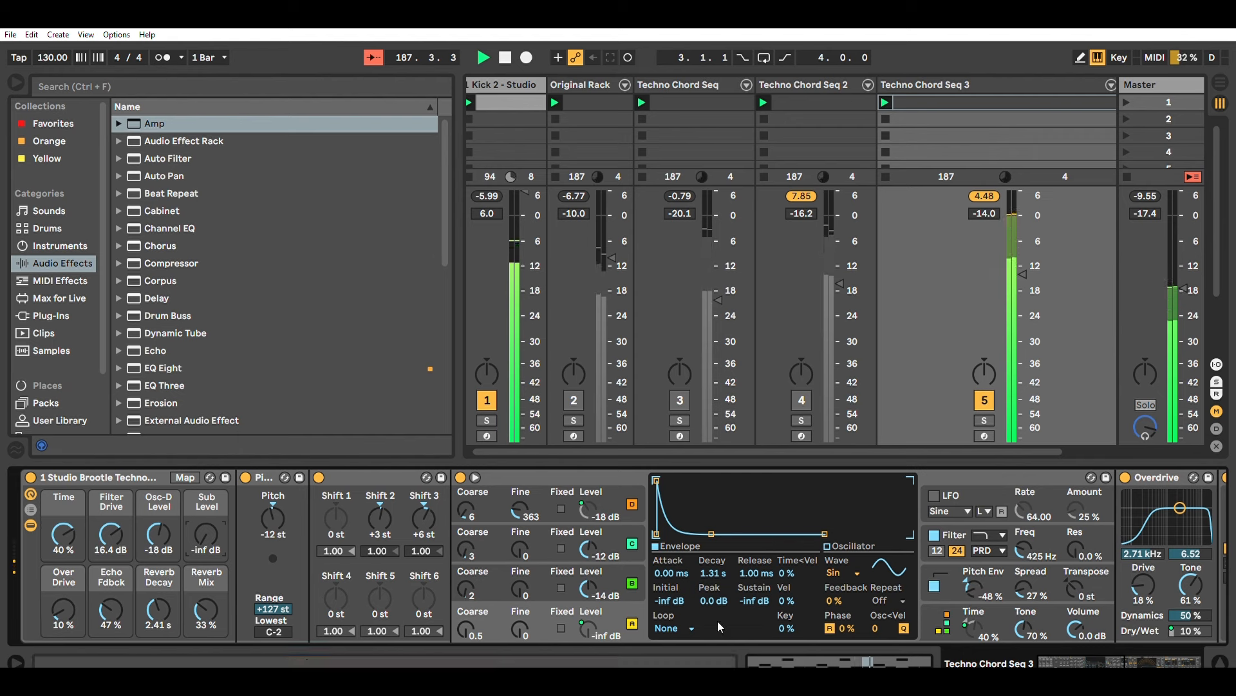
left_click_drag(209, 556, 211, 533)
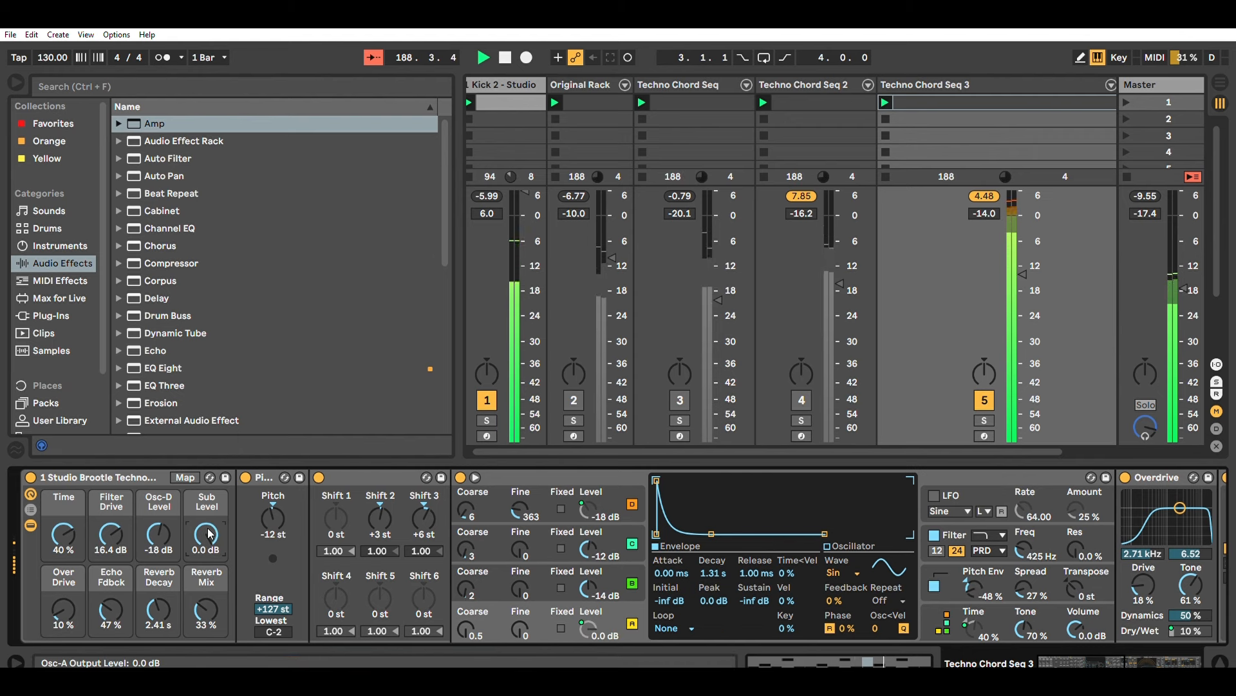
mouse_move(63, 609)
left_mouse_down()
mouse_move(63, 568)
mouse_move(63, 608)
left_mouse_up()
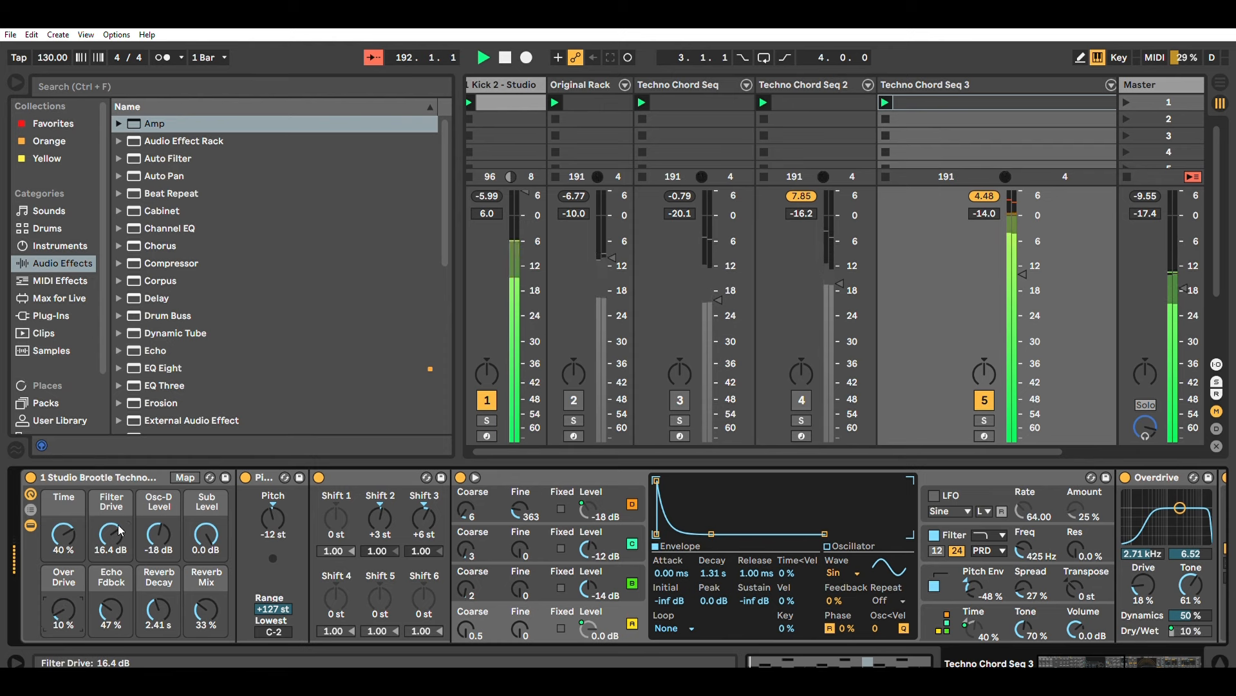
left_click_drag(116, 532, 116, 558)
Try extreme echo and reverb, then settle on Echo Fdbck 35 %, Reverb Decay 410 ms and Reverb Mix 39 %, and select the synth device
left_click_drag(111, 609, 110, 583)
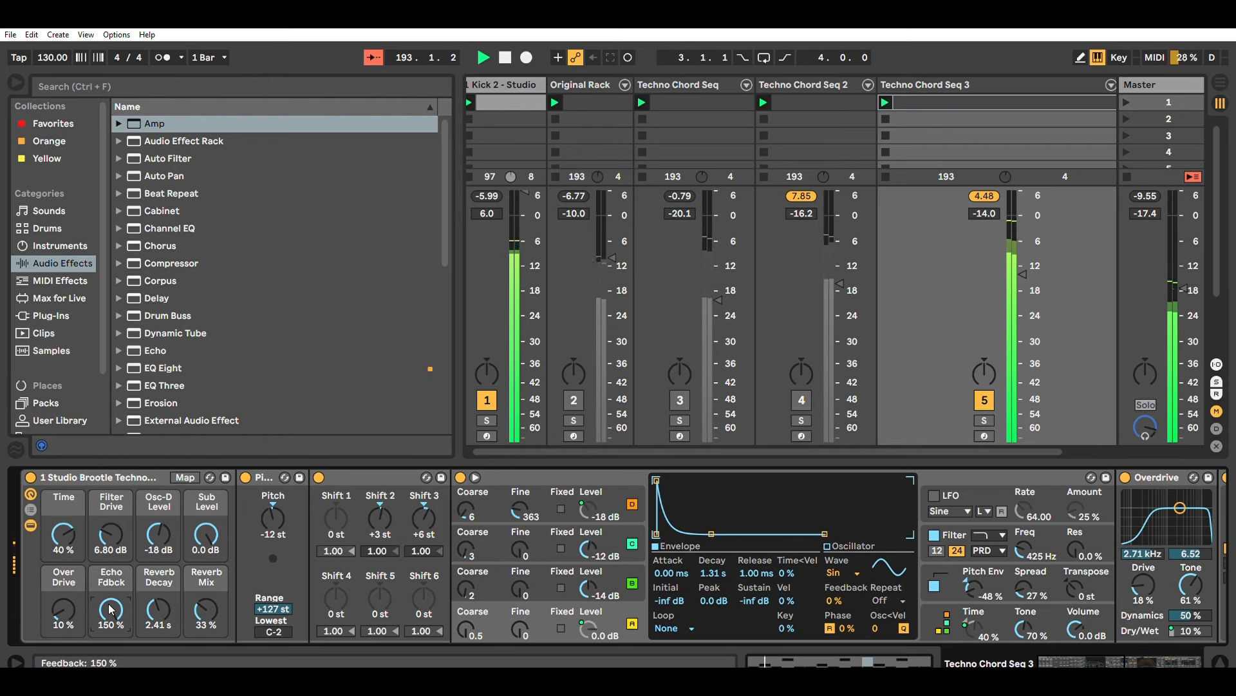
left_click_drag(158, 617, 154, 573)
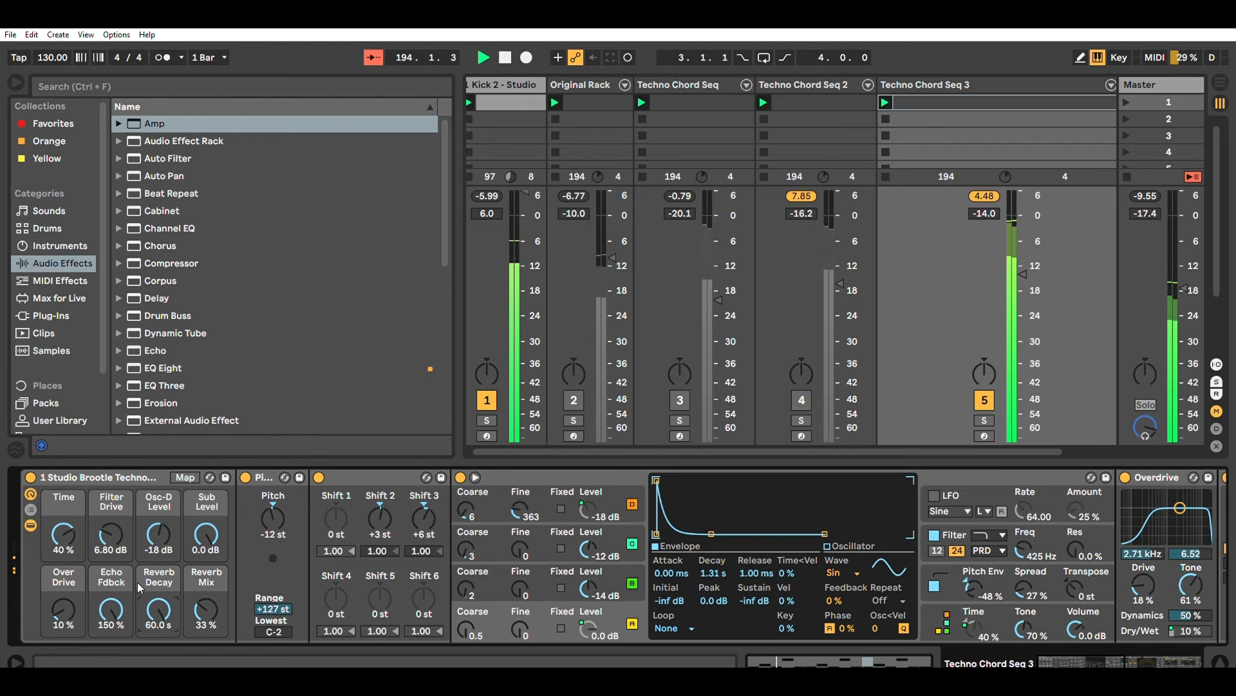
left_click_drag(207, 611, 206, 600)
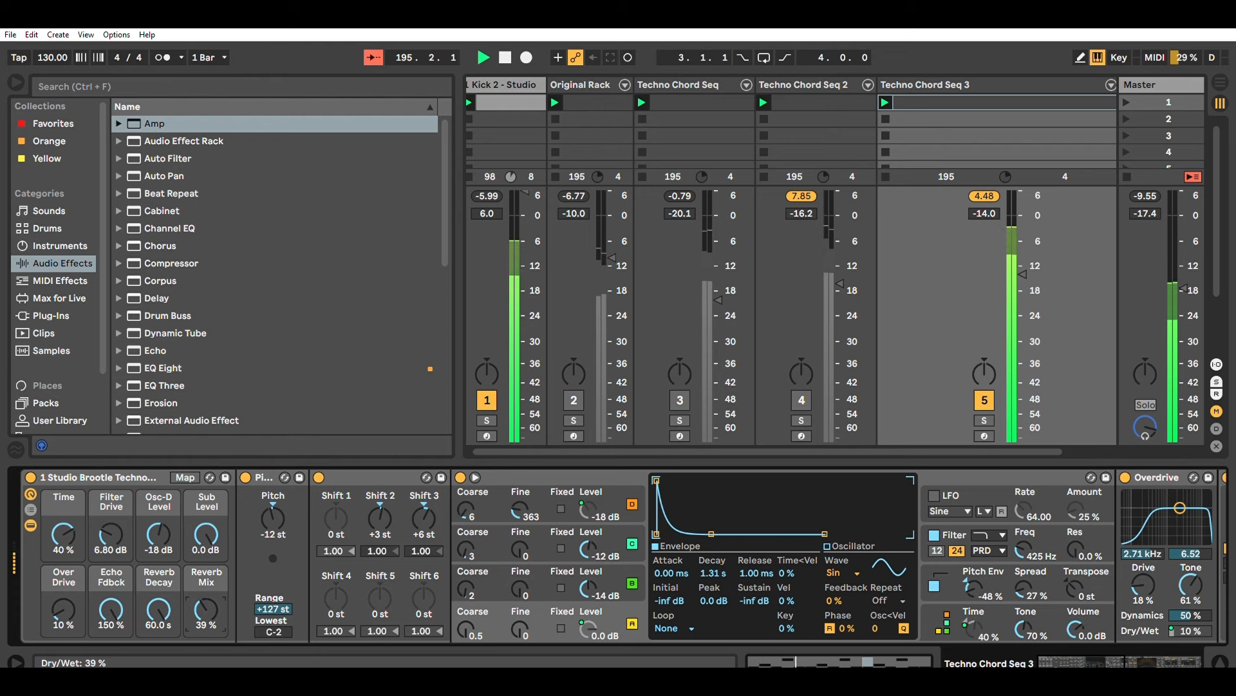
left_click_drag(108, 608, 157, 634)
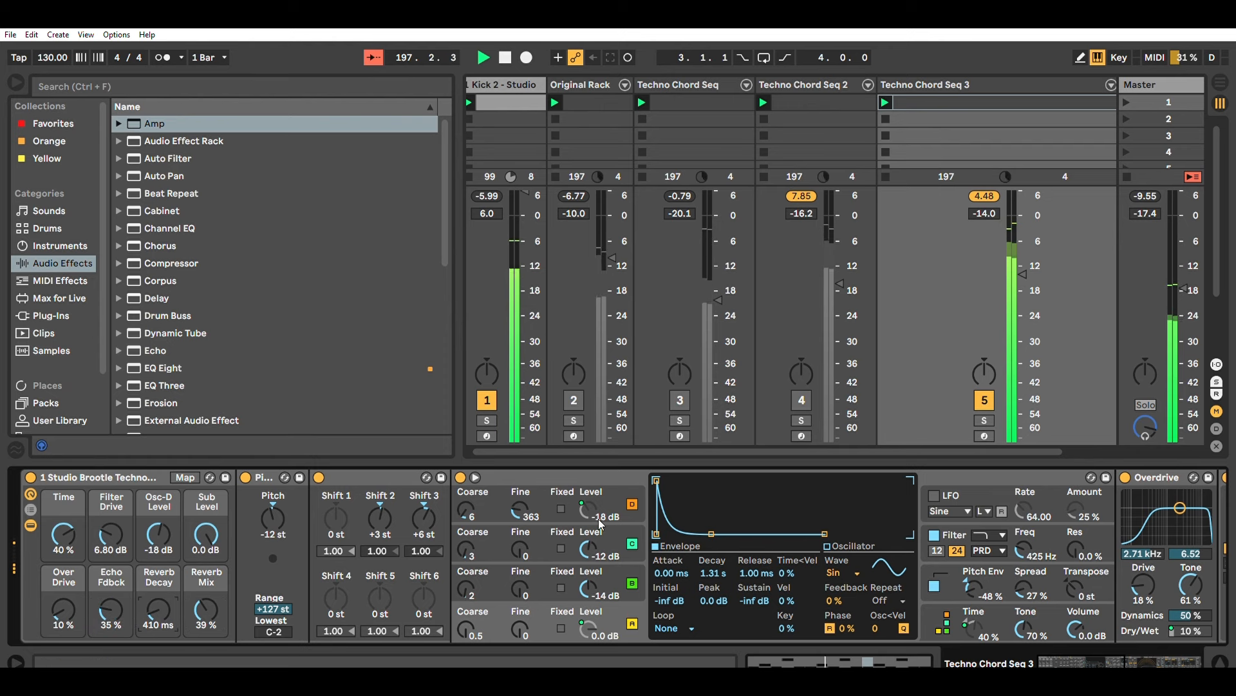
left_click(578, 475)
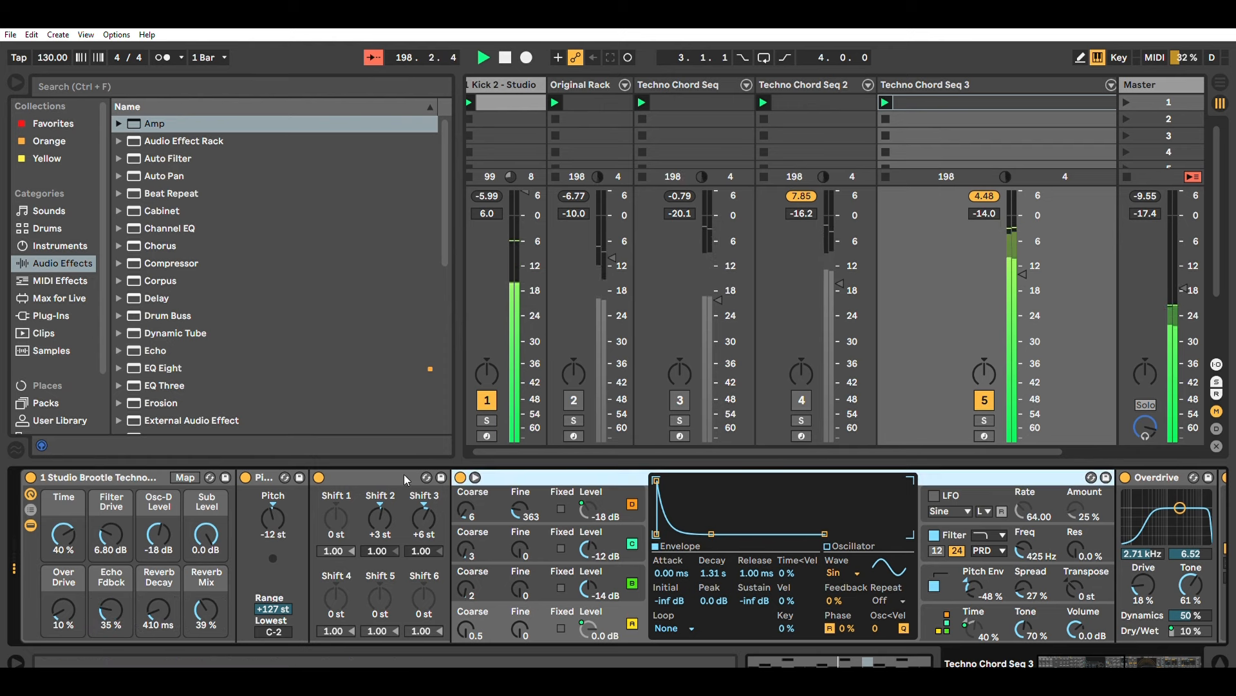
left_click(421, 518)
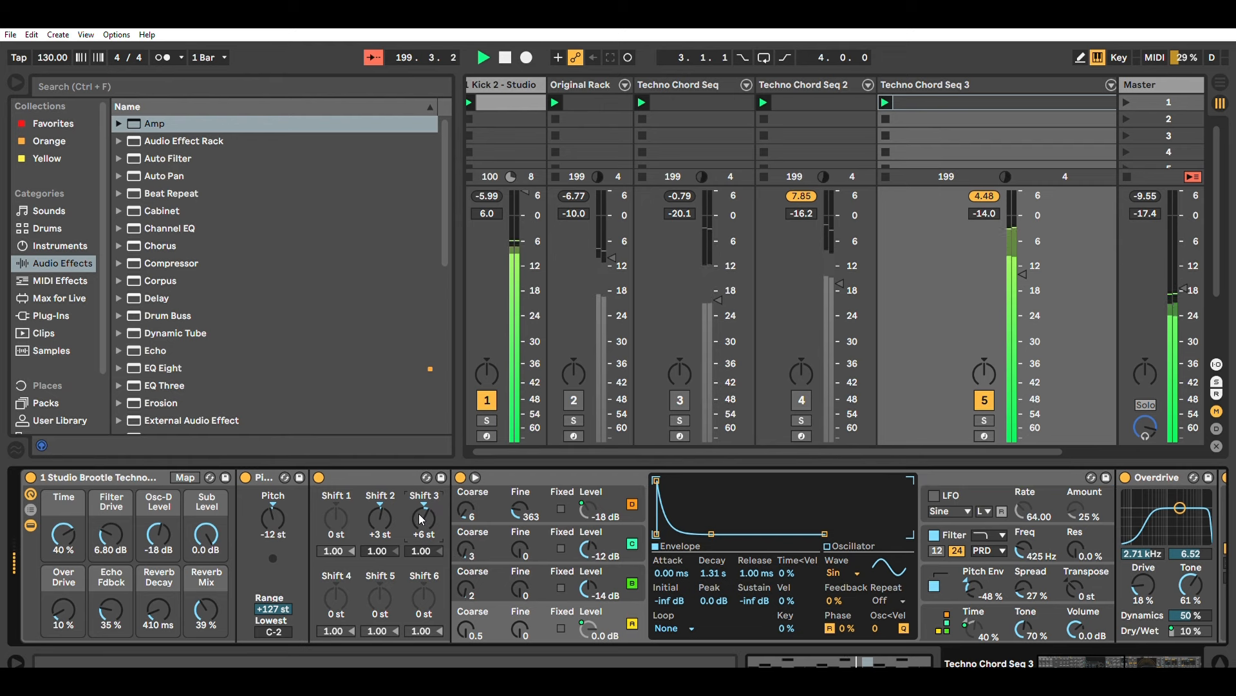
left_click_drag(419, 514, 419, 509)
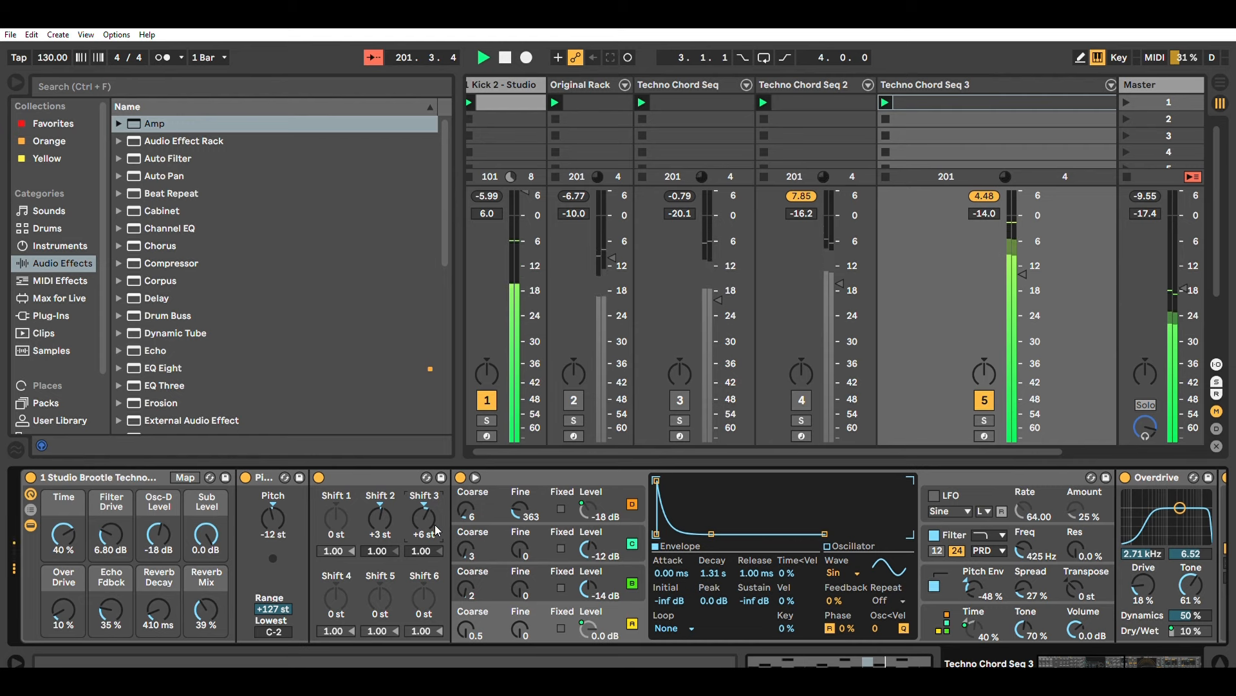
Compare the tracks over the kick by switching playback from Techno Chord Seq 3 to Original Rack and on to Techno Chord Seq, muting each previous track
left_click(984, 400)
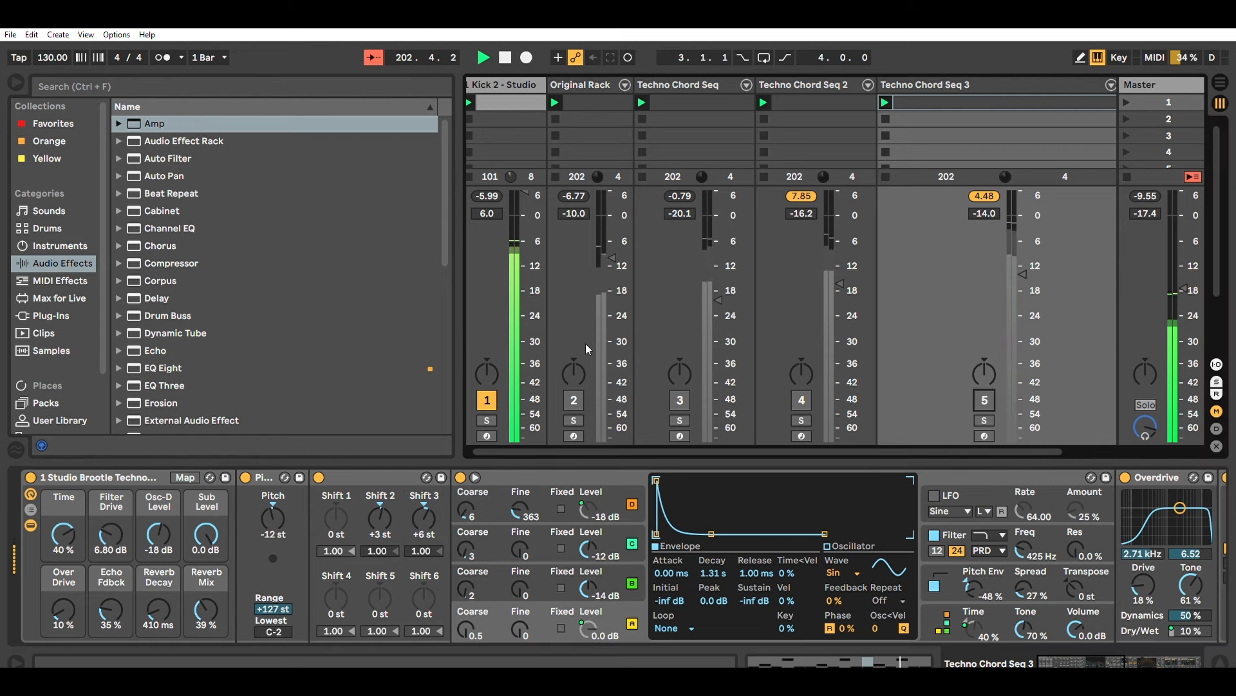
left_click(574, 400)
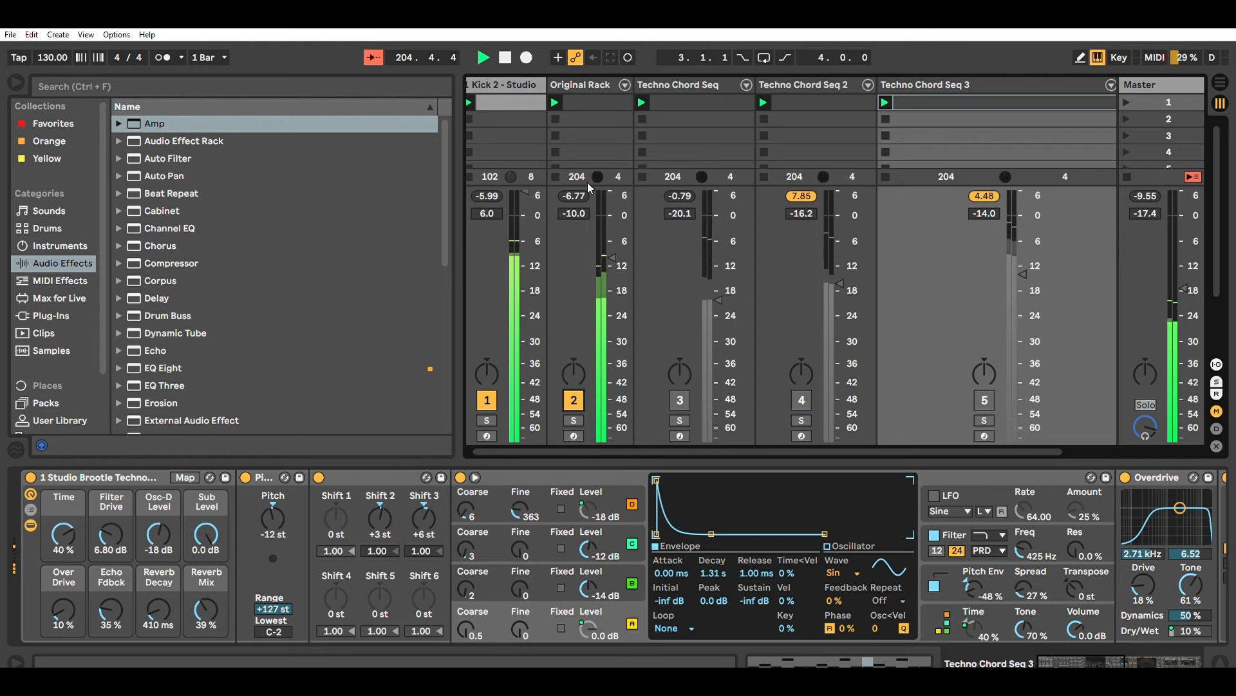
left_click(584, 398)
left_click(680, 400)
left_click(1183, 659)
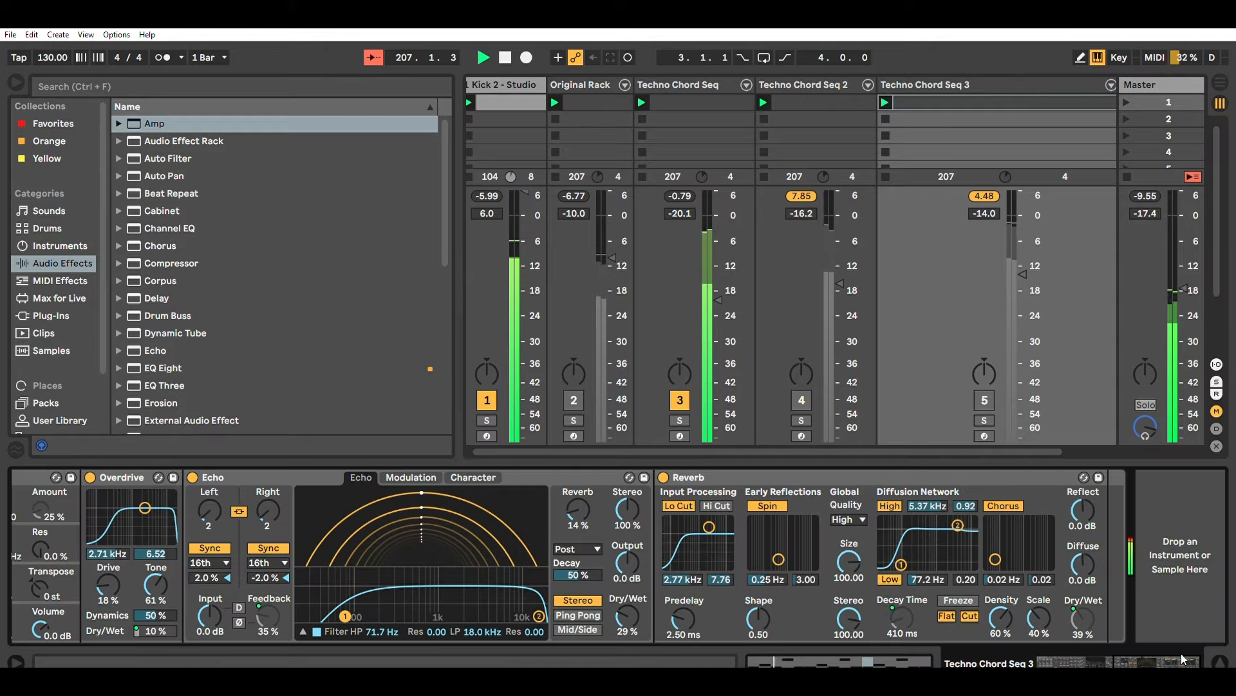
left_click_drag(1173, 657, 1093, 658)
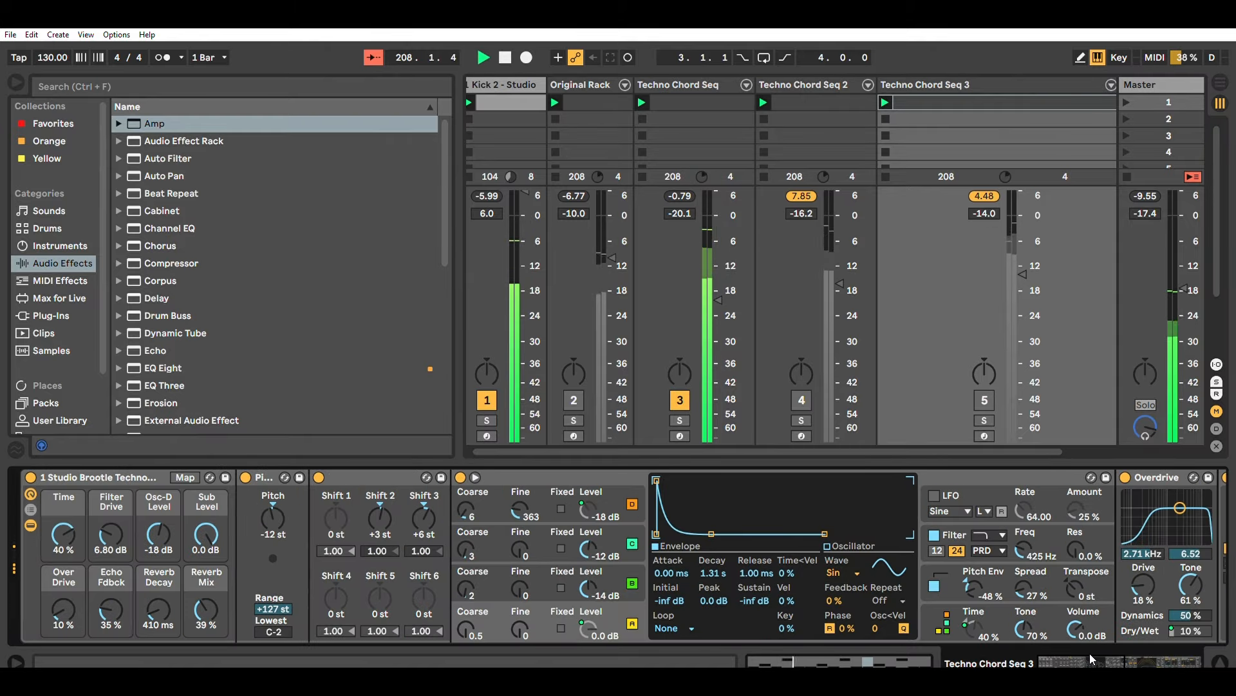